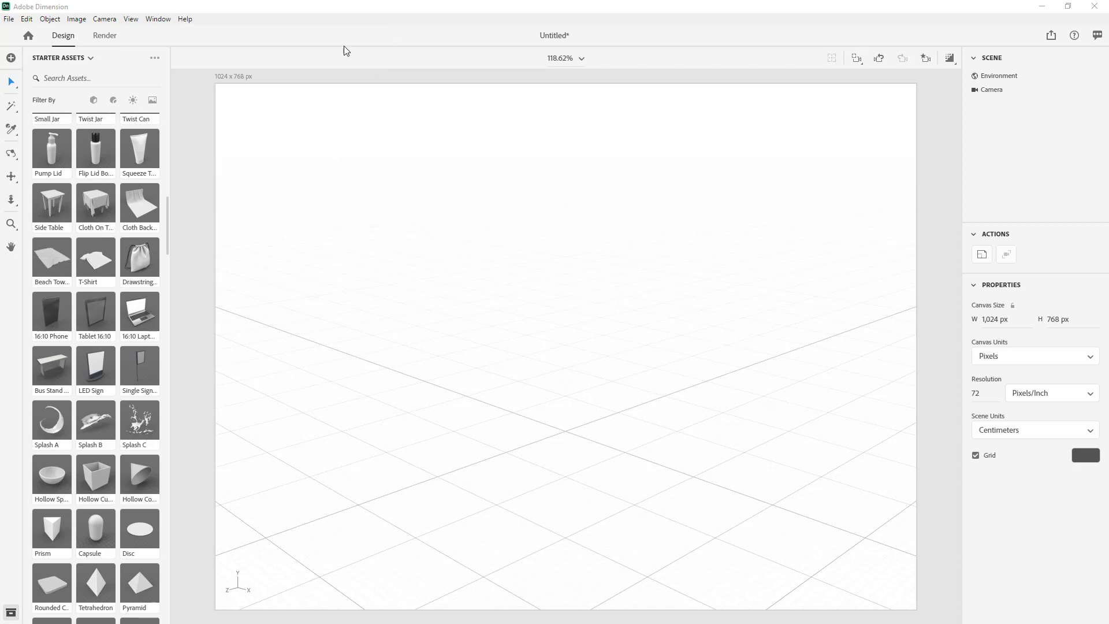
Add the T-Shirt model from the starter assets to the empty scene
click(325, 13)
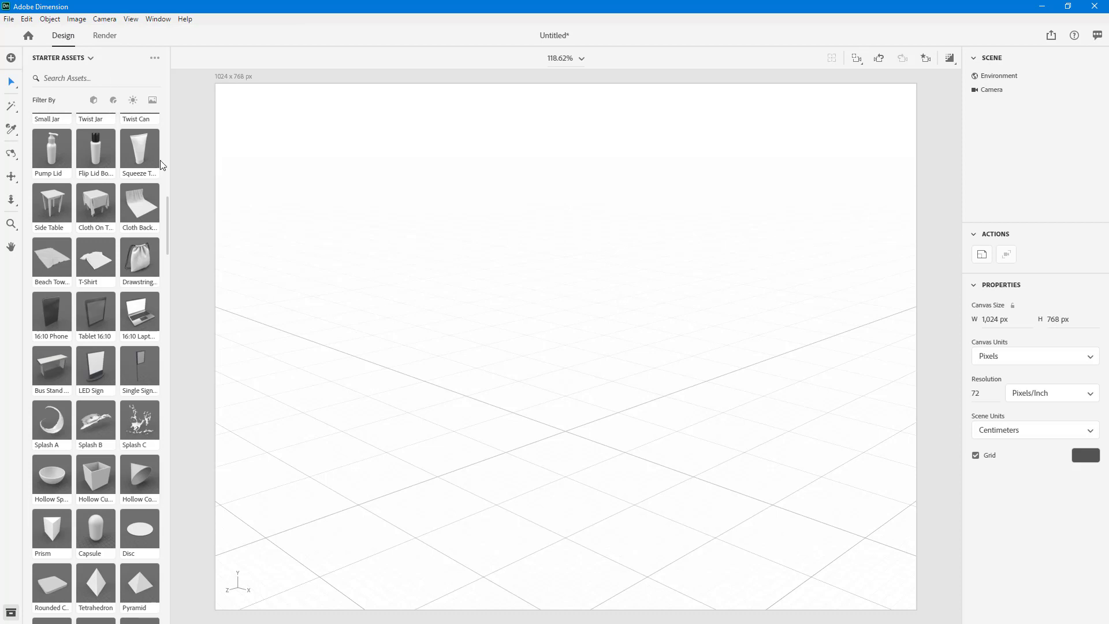
click(98, 265)
click(373, 315)
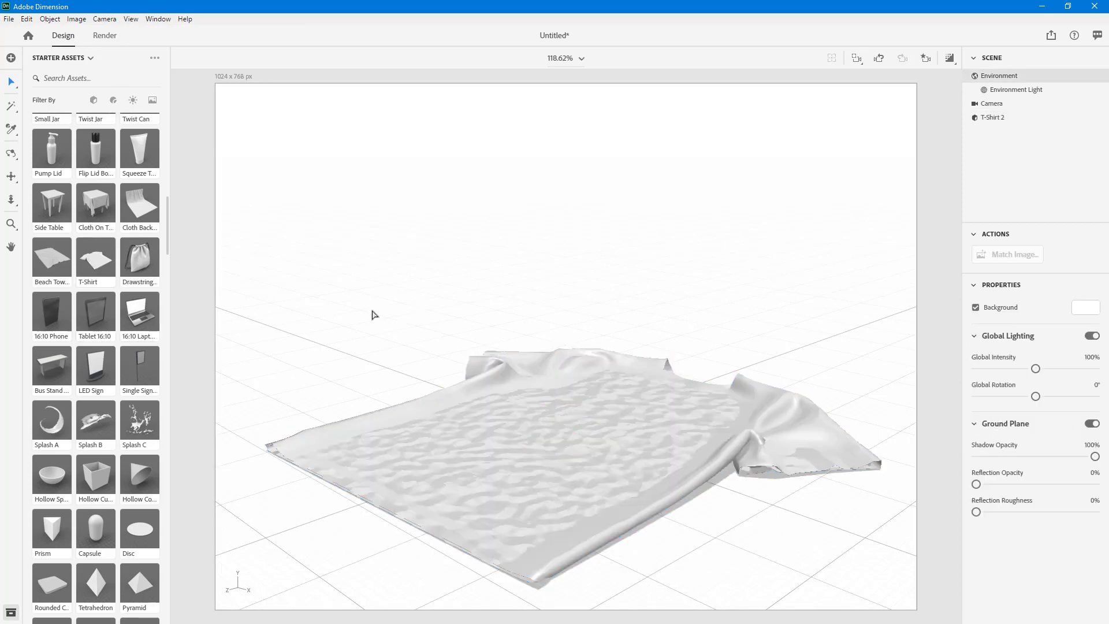
scroll(367, 327, up, 5)
click(562, 527)
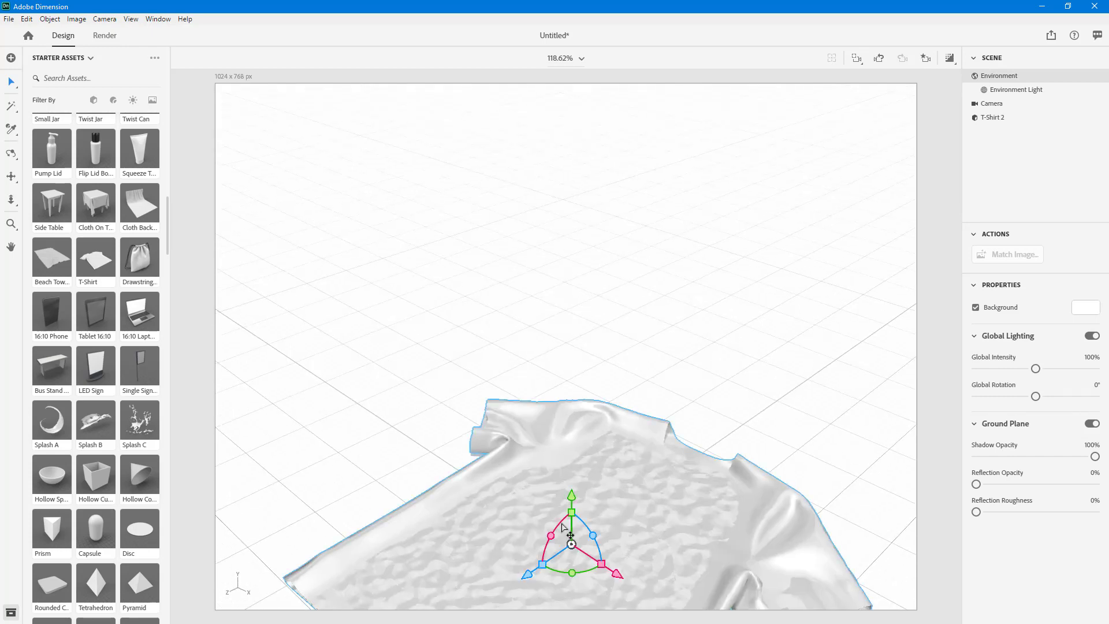
scroll(586, 439, down, 4)
right_drag(622, 560, 692, 505)
scroll(596, 320, up, 4)
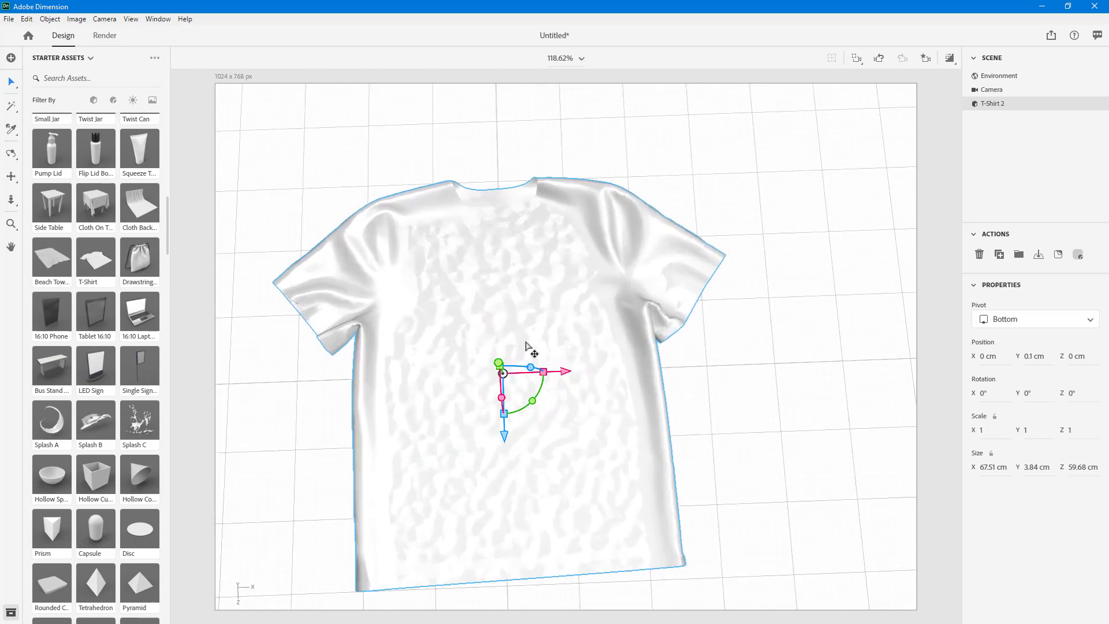
click(734, 347)
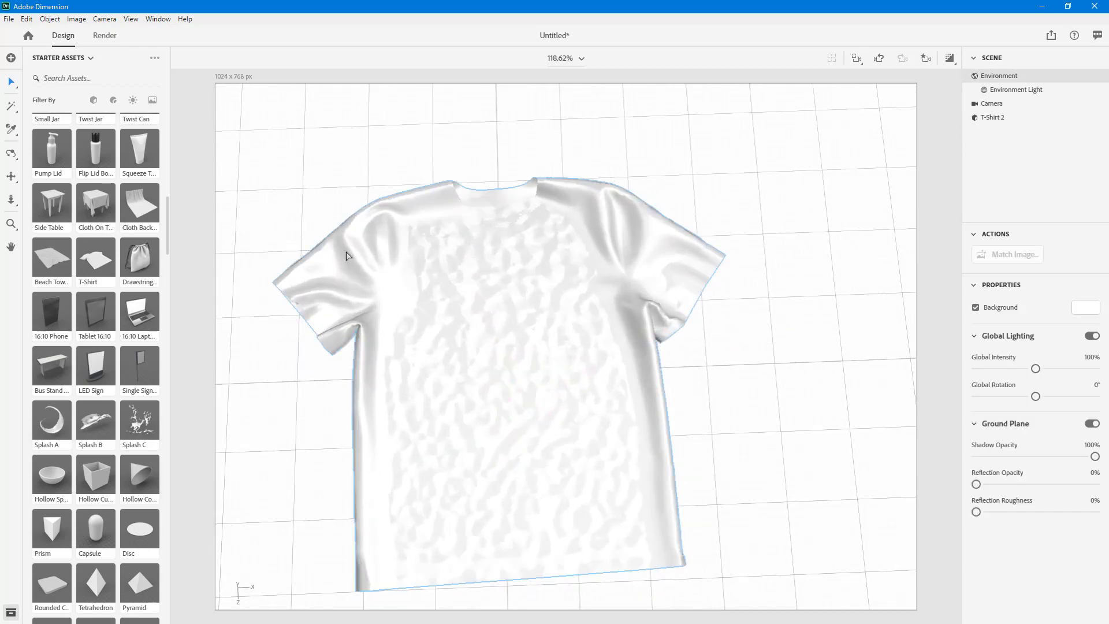
Select the T-shirt and start placing an image file on it as a graphic
click(519, 265)
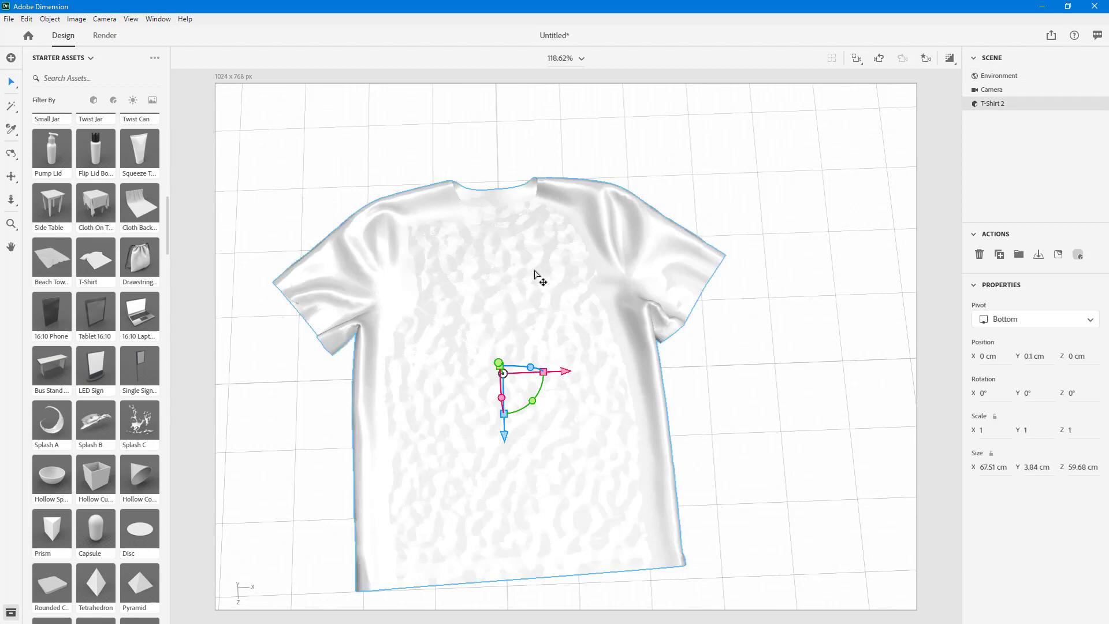
click(11, 19)
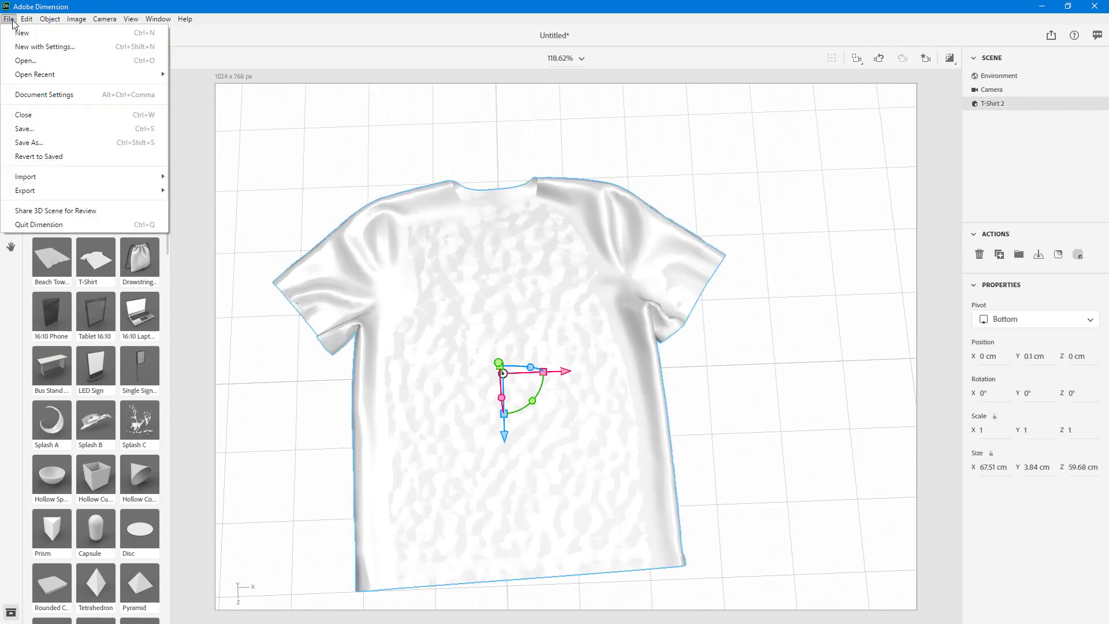
mouse_move(131, 181)
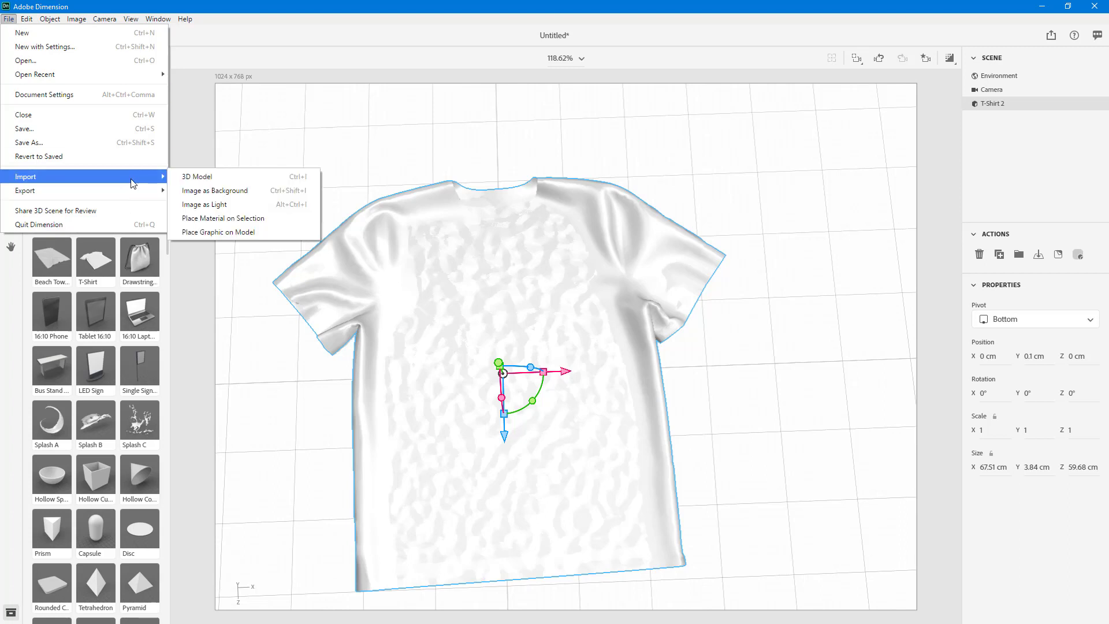
click(258, 232)
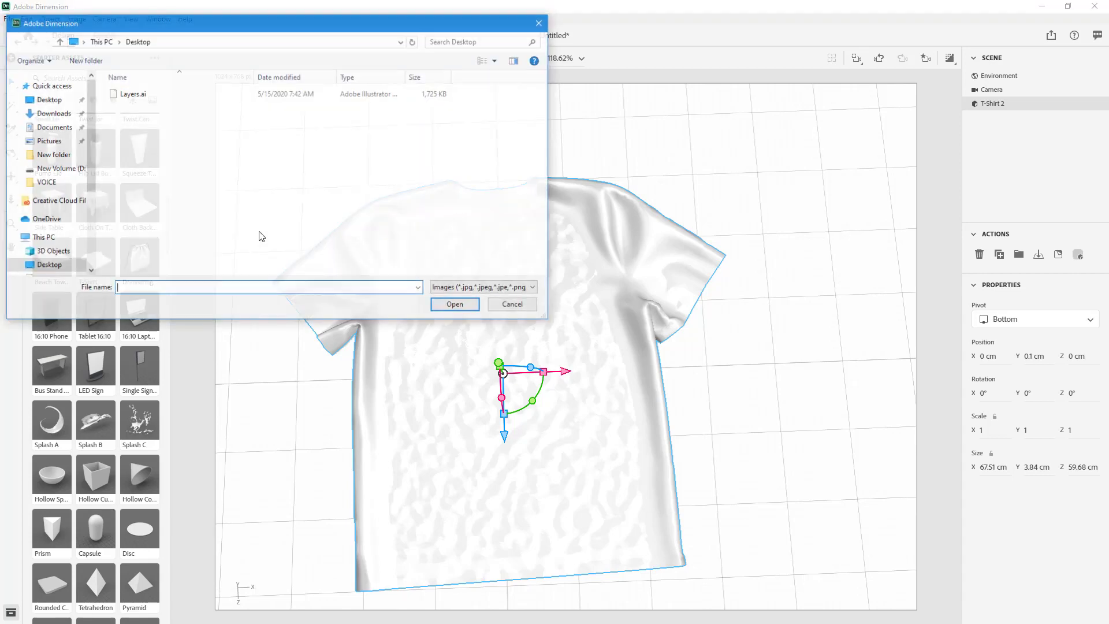
Open Layers.ai from the Desktop in Illustrator and examine its artwork and layers
click(137, 97)
right_click(135, 96)
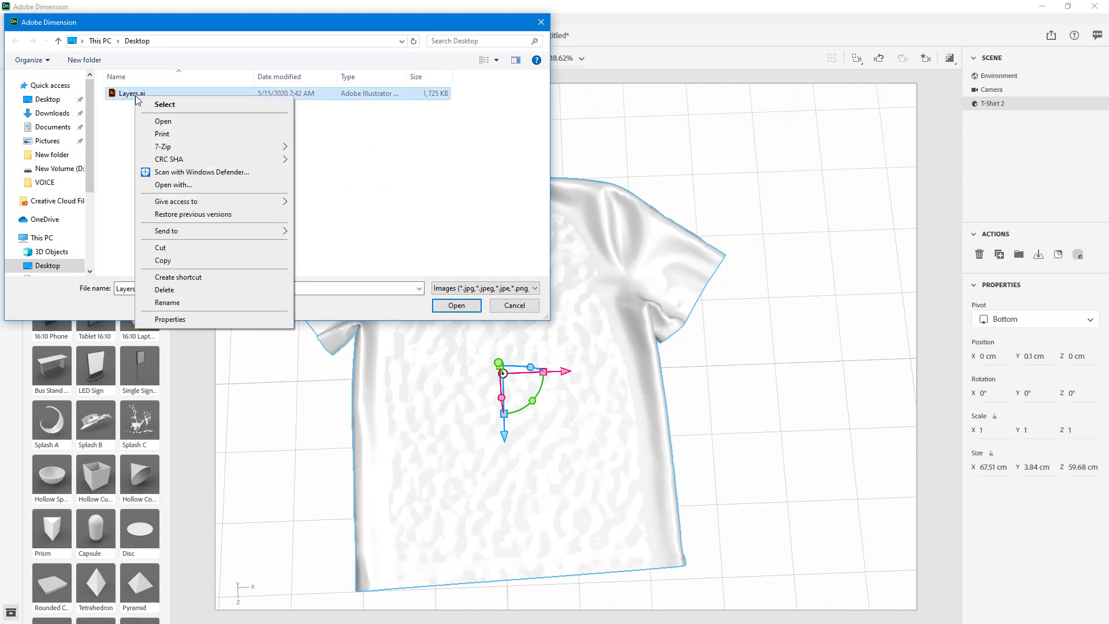
click(221, 122)
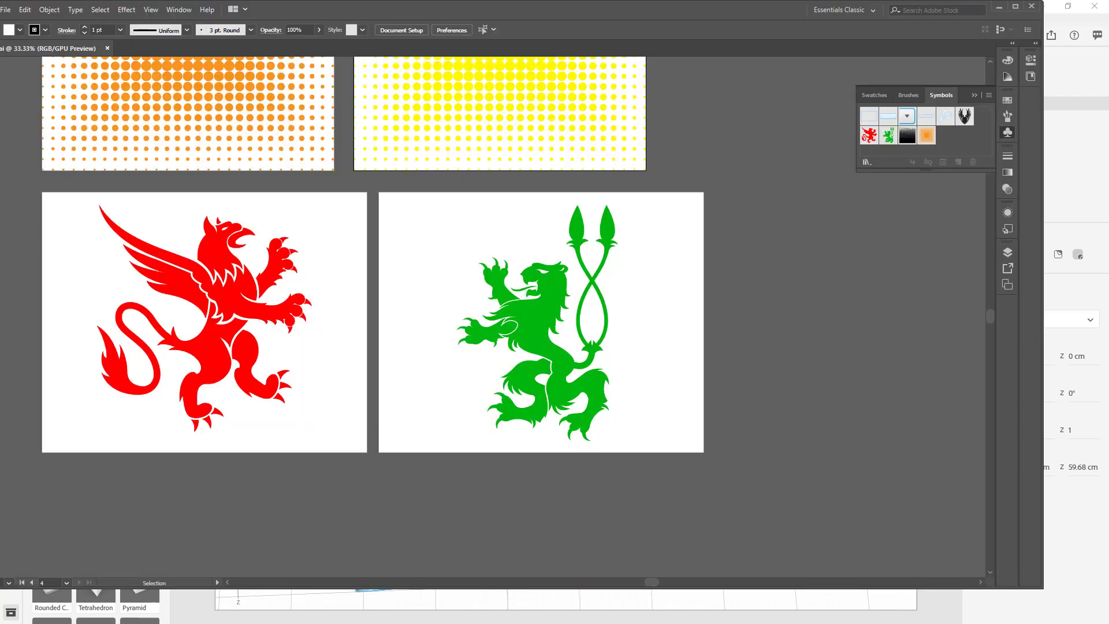
click(1015, 6)
scroll(580, 195, up, 3)
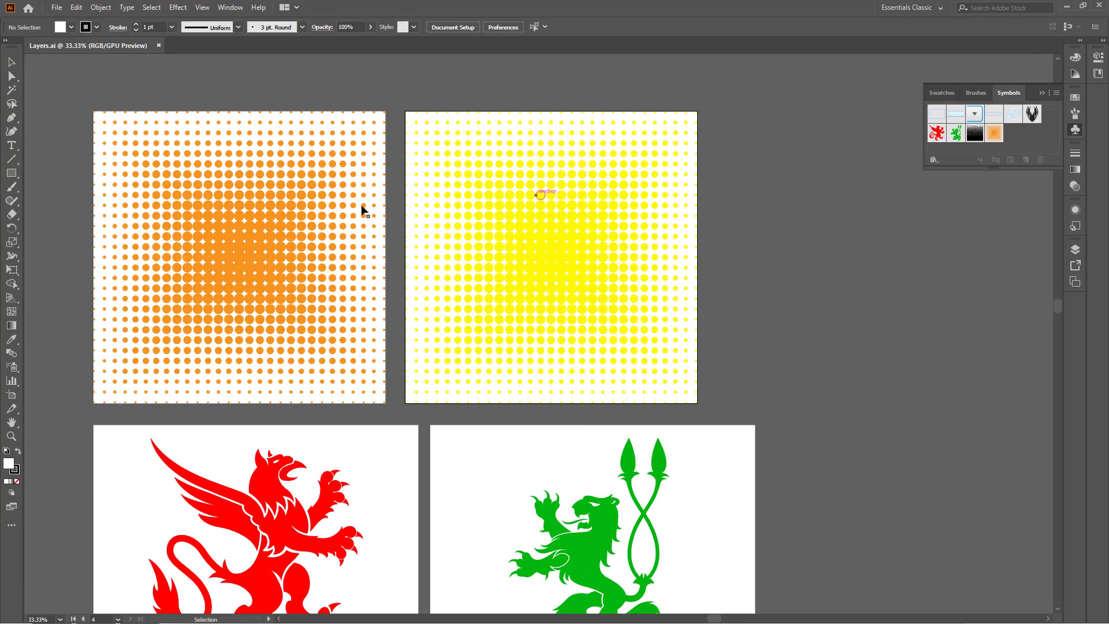
click(1075, 251)
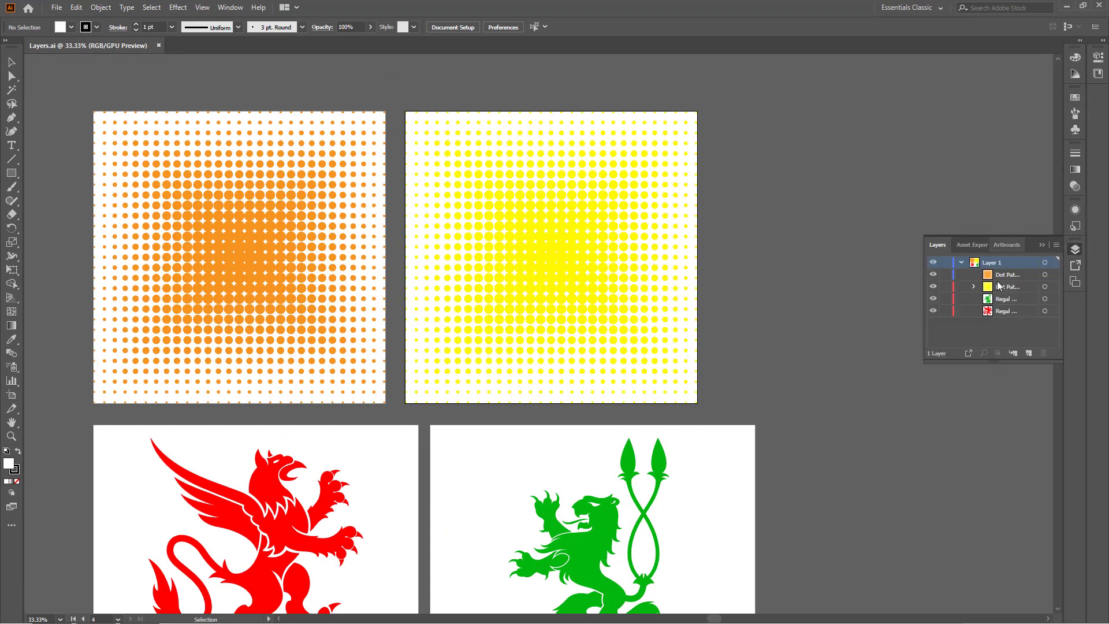
scroll(638, 313, down, 1)
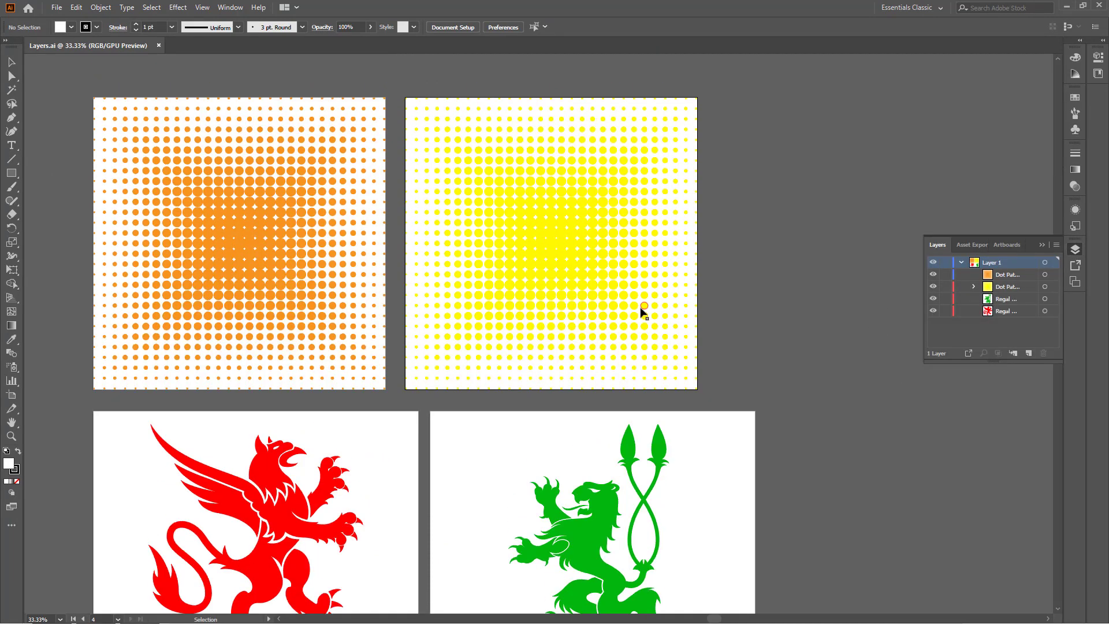
Examine the four artboards of Layers.ai one by one, and close Illustrator to return to Dimension
click(1075, 282)
click(962, 265)
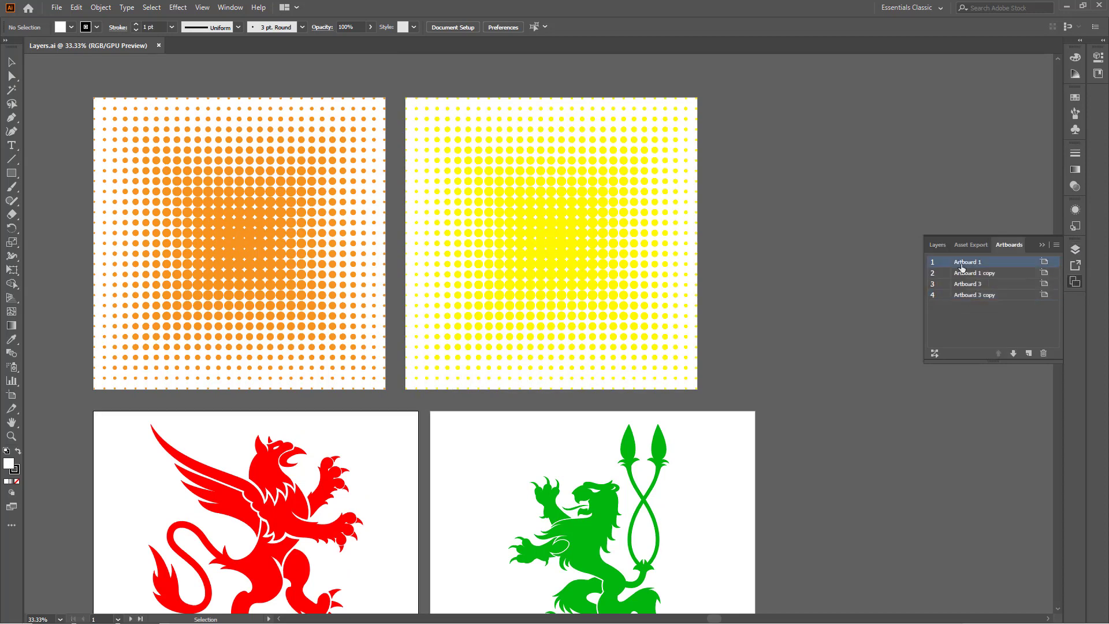
scroll(277, 431, down, 6)
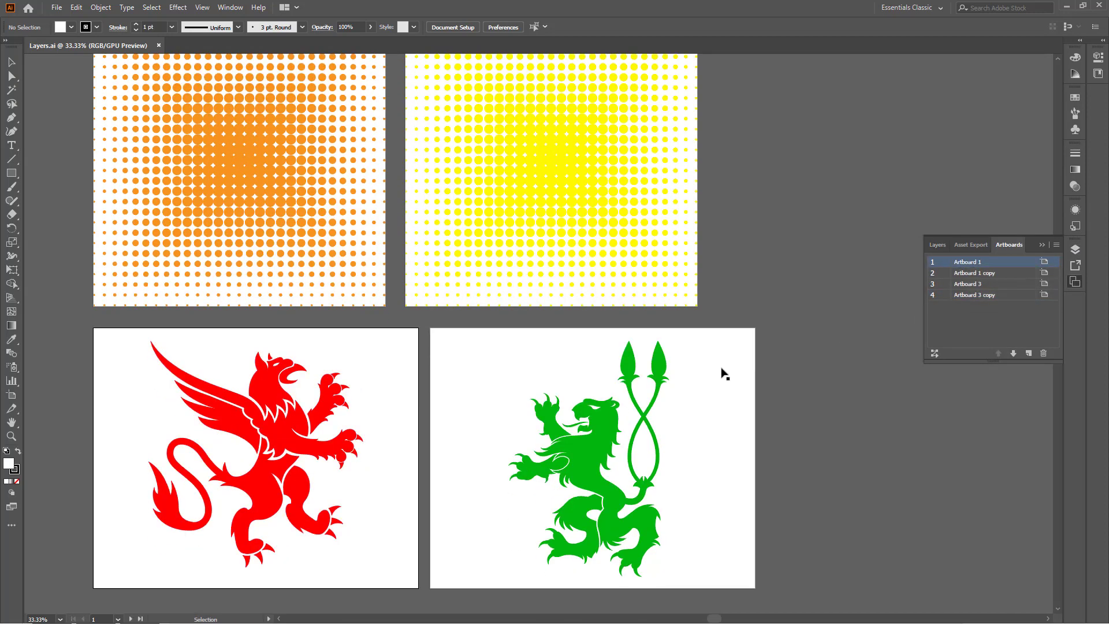
click(972, 285)
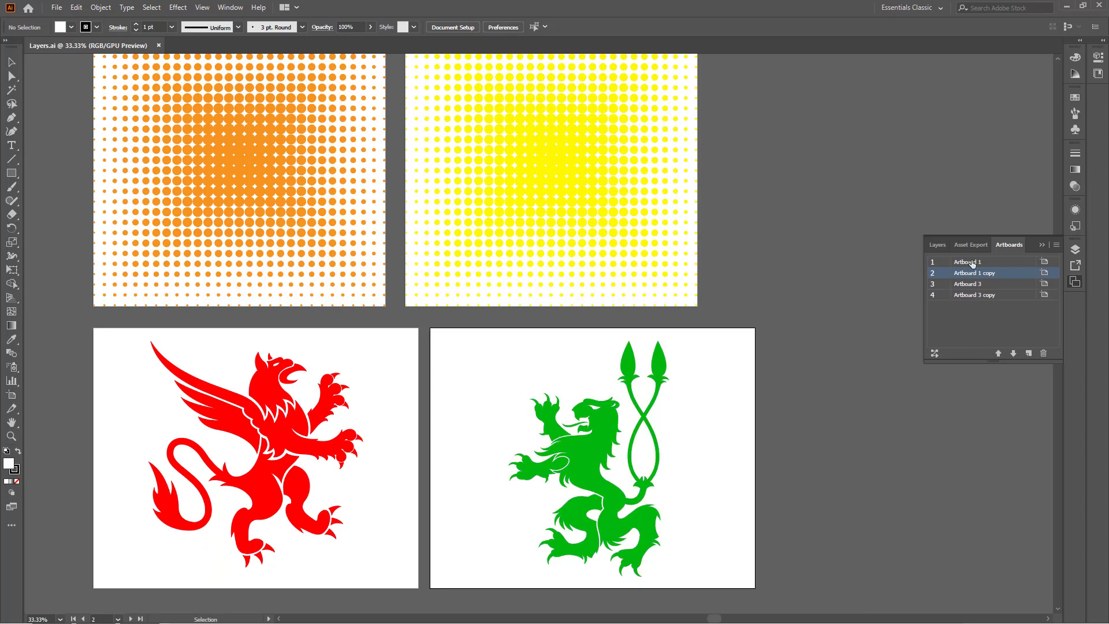
click(972, 263)
click(977, 285)
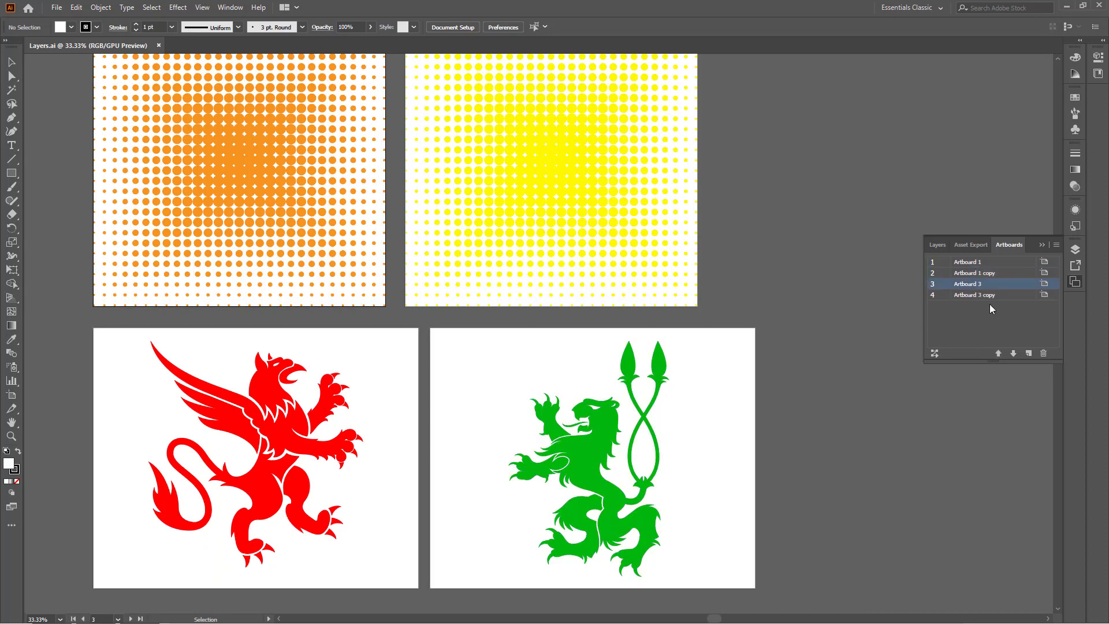
click(986, 296)
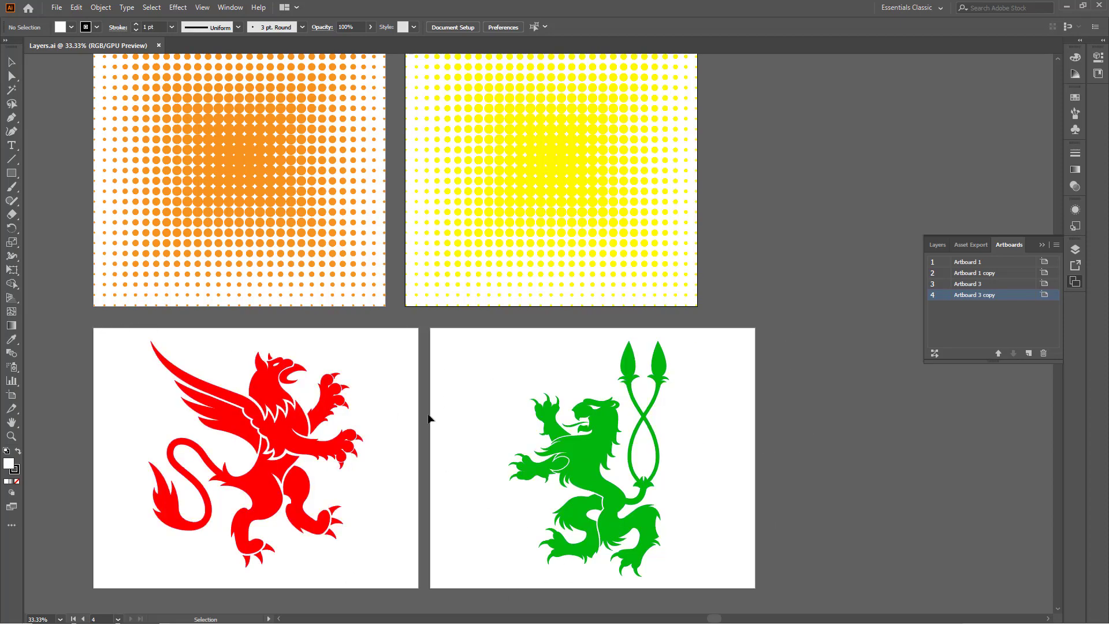
scroll(593, 365, up, 3)
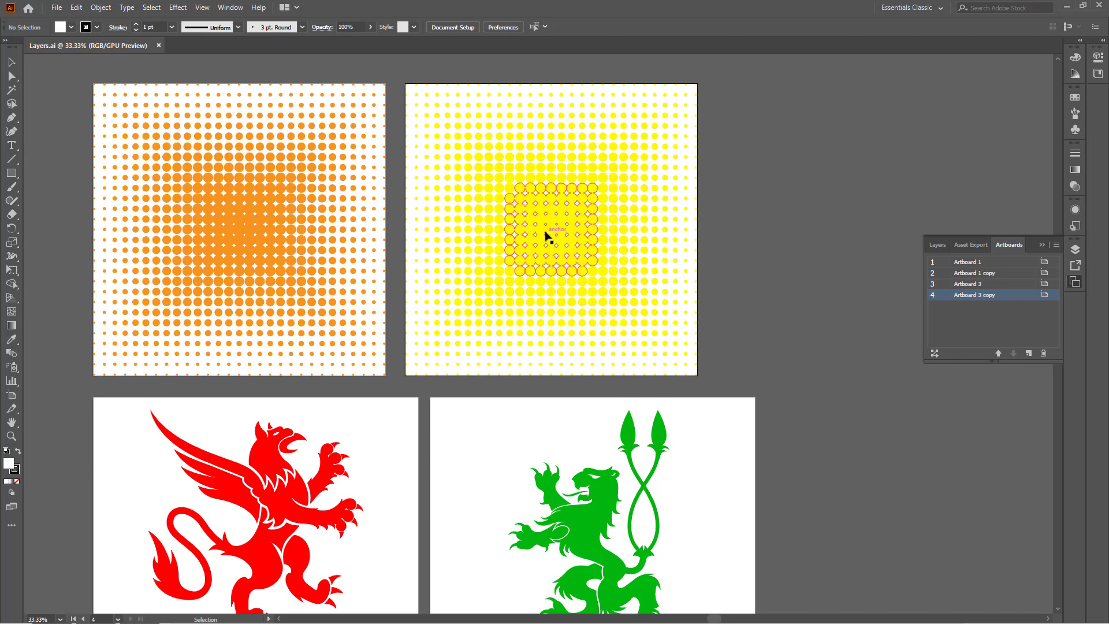
click(1098, 7)
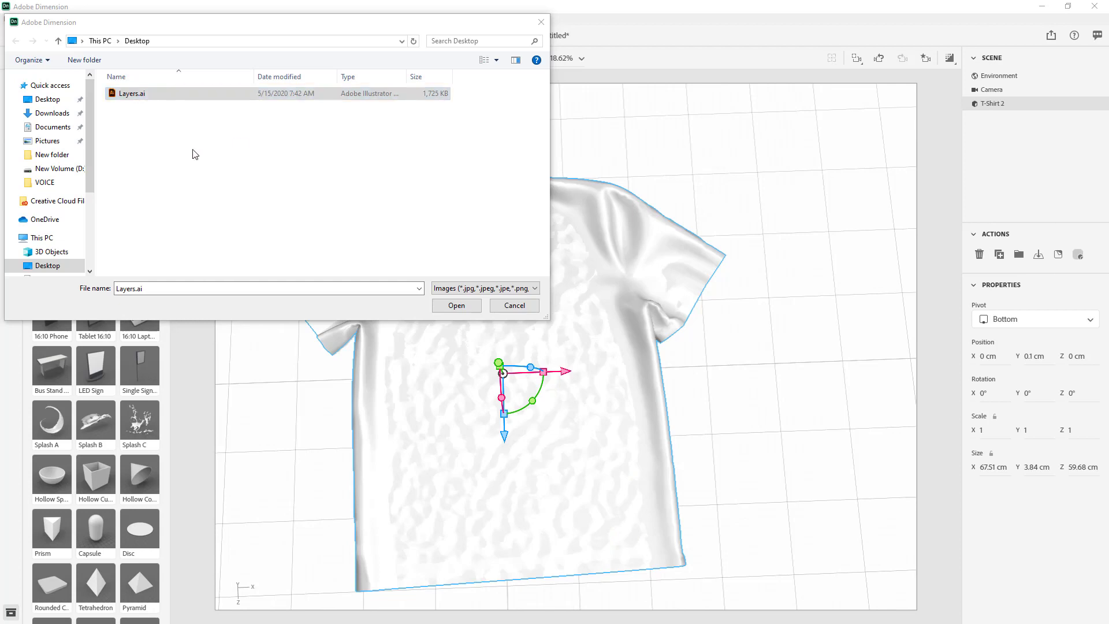
Place Layers.ai as a graphic on the T-shirt model
click(456, 305)
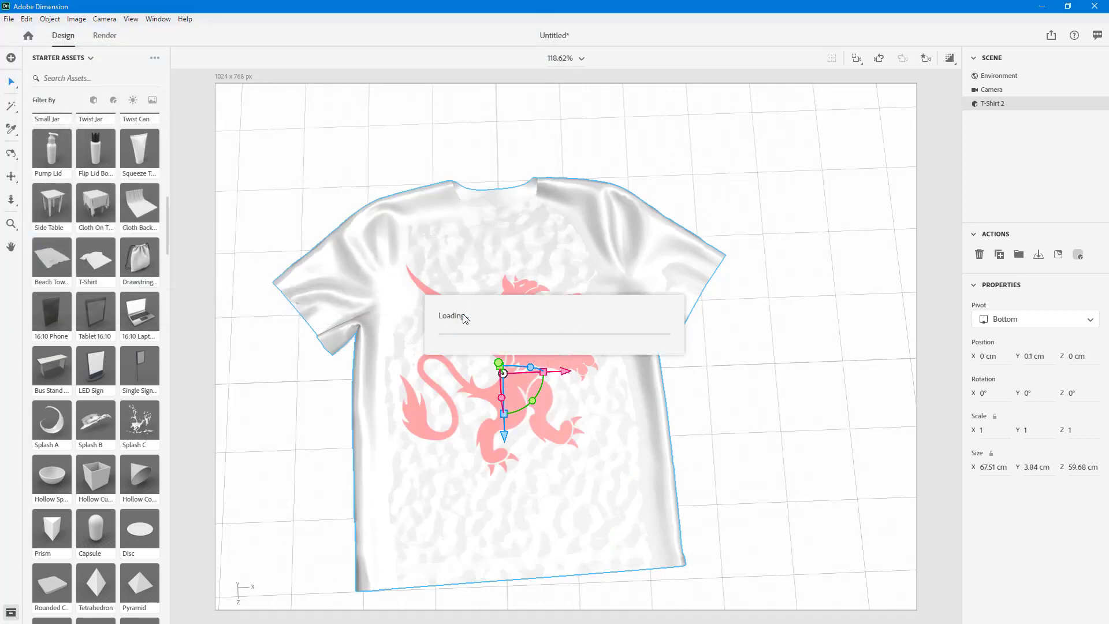
click(746, 328)
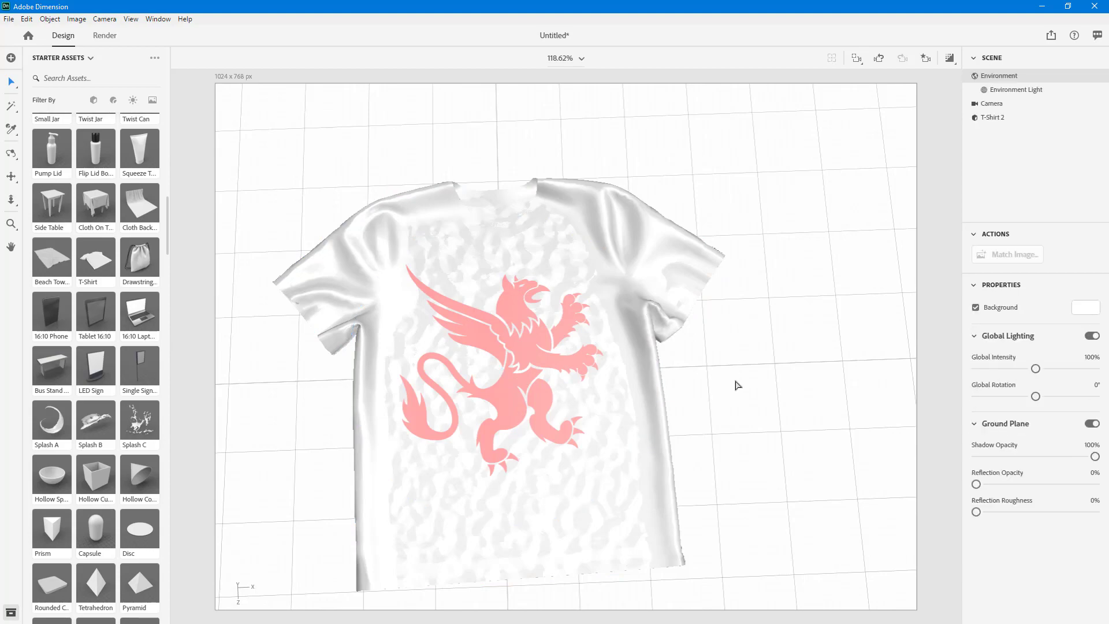
right_drag(735, 381, 682, 346)
Scale the red griffin graphic down to about 25.2% and position it on the T-shirt's upper chest
click(531, 354)
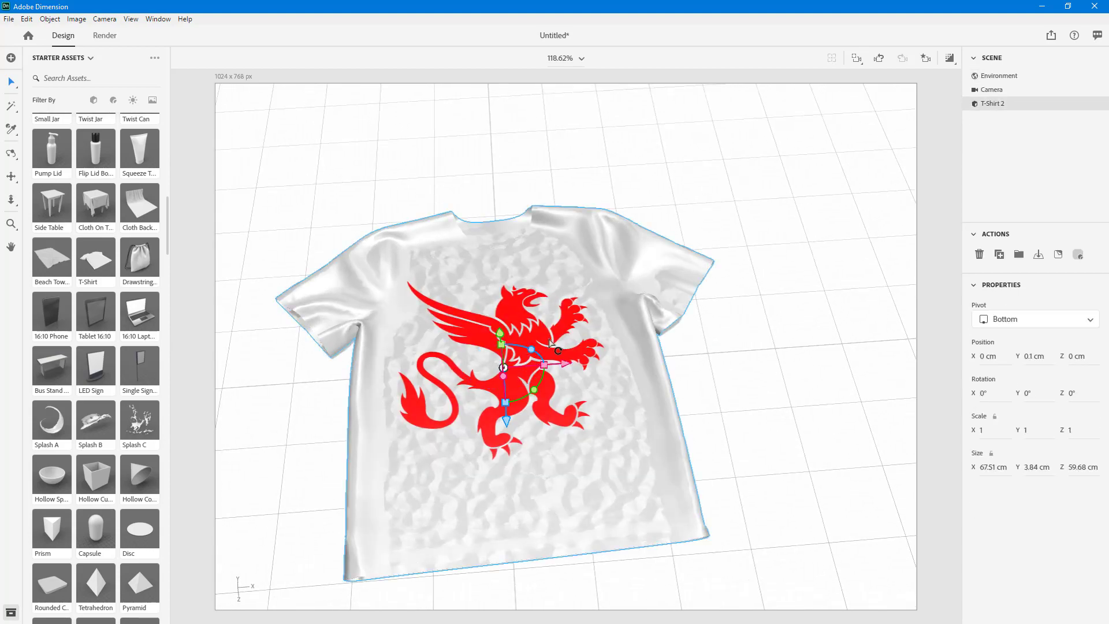
click(521, 342)
mouse_move(521, 341)
mouse_down()
mouse_move(476, 287)
mouse_move(532, 320)
mouse_move(517, 327)
mouse_up()
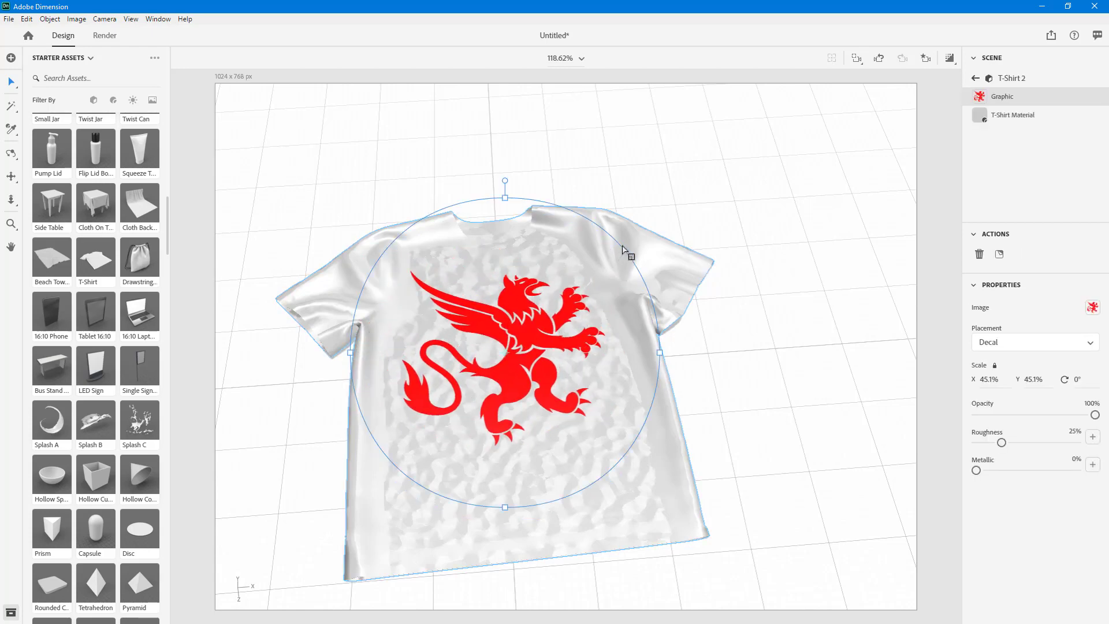
drag(624, 253, 590, 279)
mouse_move(523, 361)
mouse_down()
mouse_move(518, 344)
mouse_move(521, 355)
mouse_up()
drag(640, 290, 572, 307)
drag(535, 341, 535, 335)
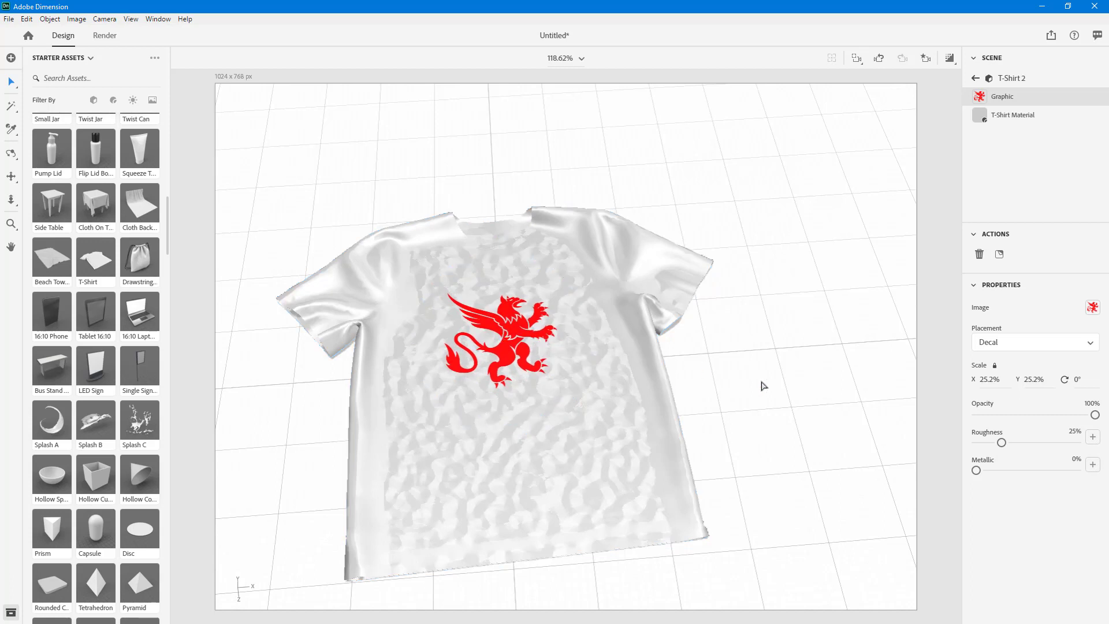
click(739, 390)
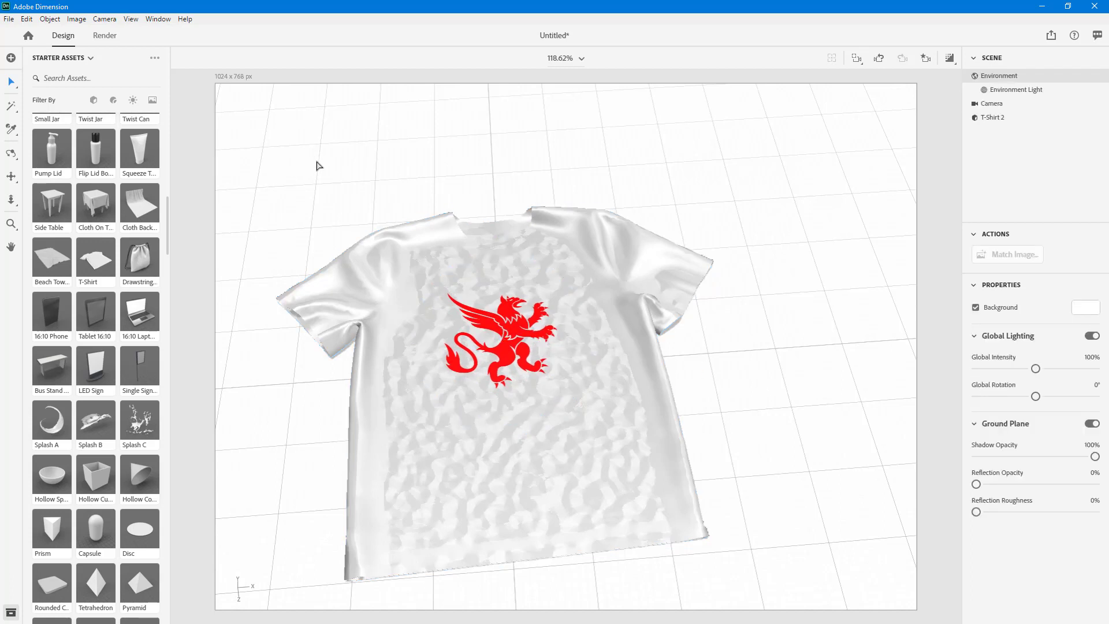
Place Layers.ai on the T-shirt again as a second graphic
click(601, 273)
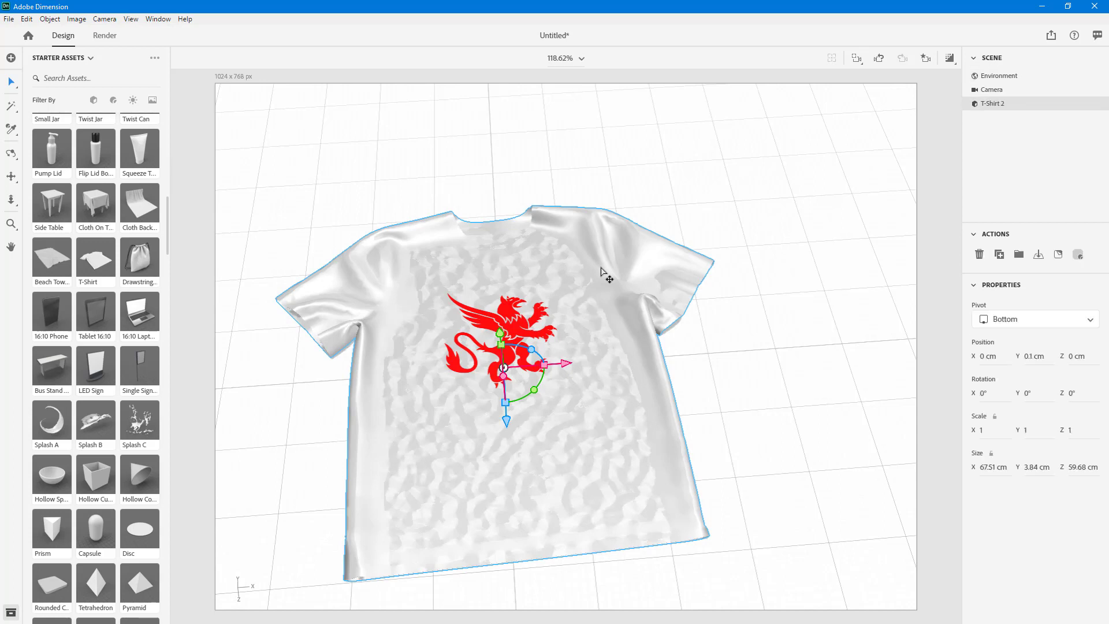
click(8, 19)
mouse_move(93, 183)
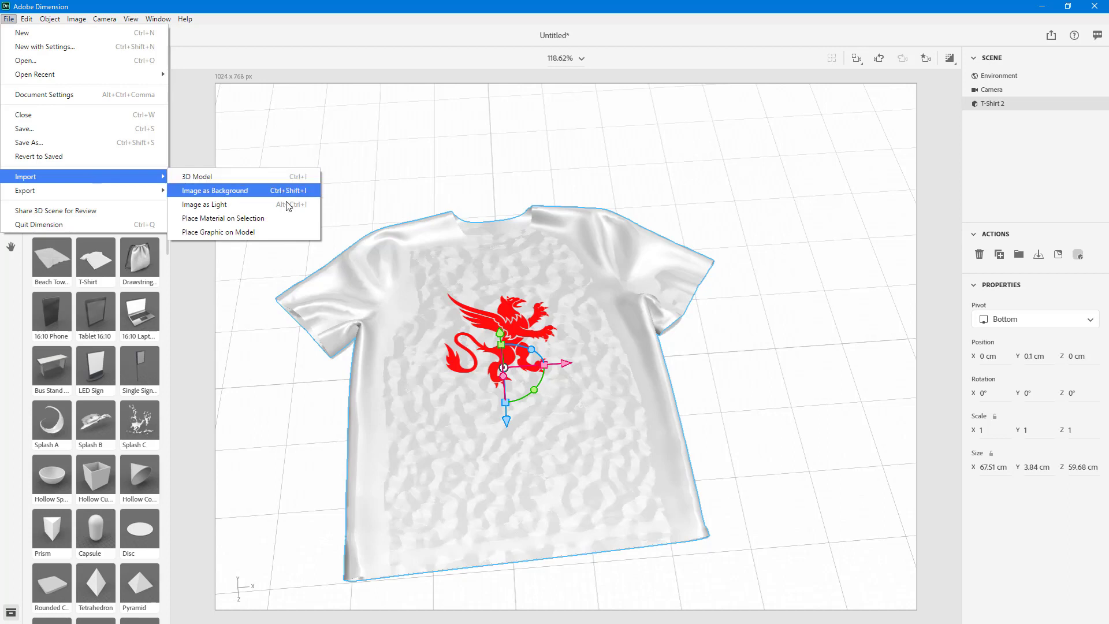
click(271, 233)
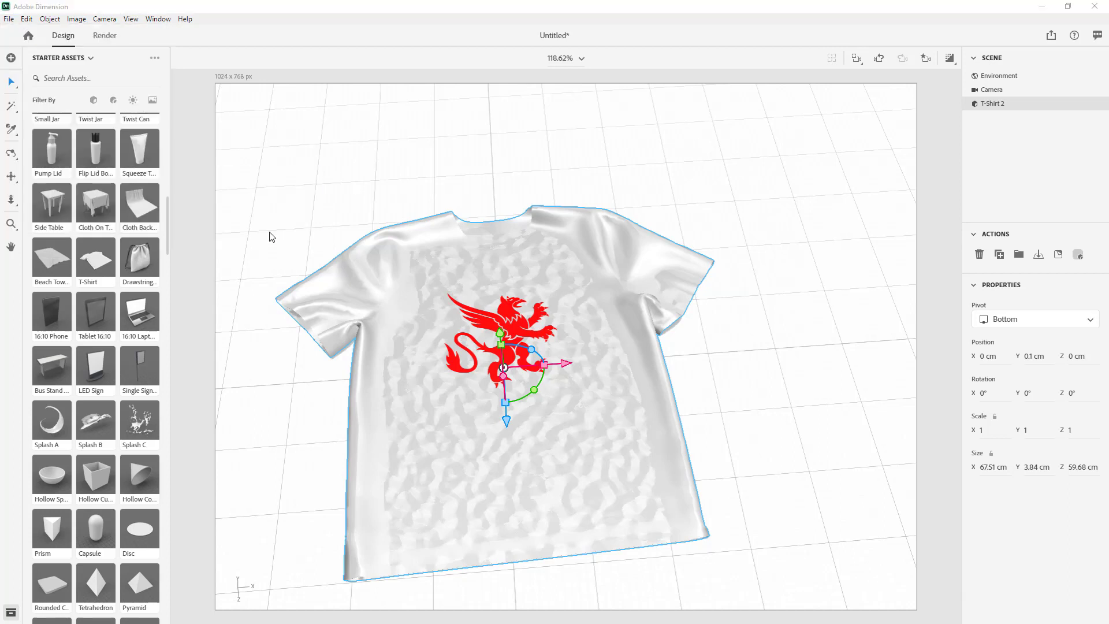
click(123, 94)
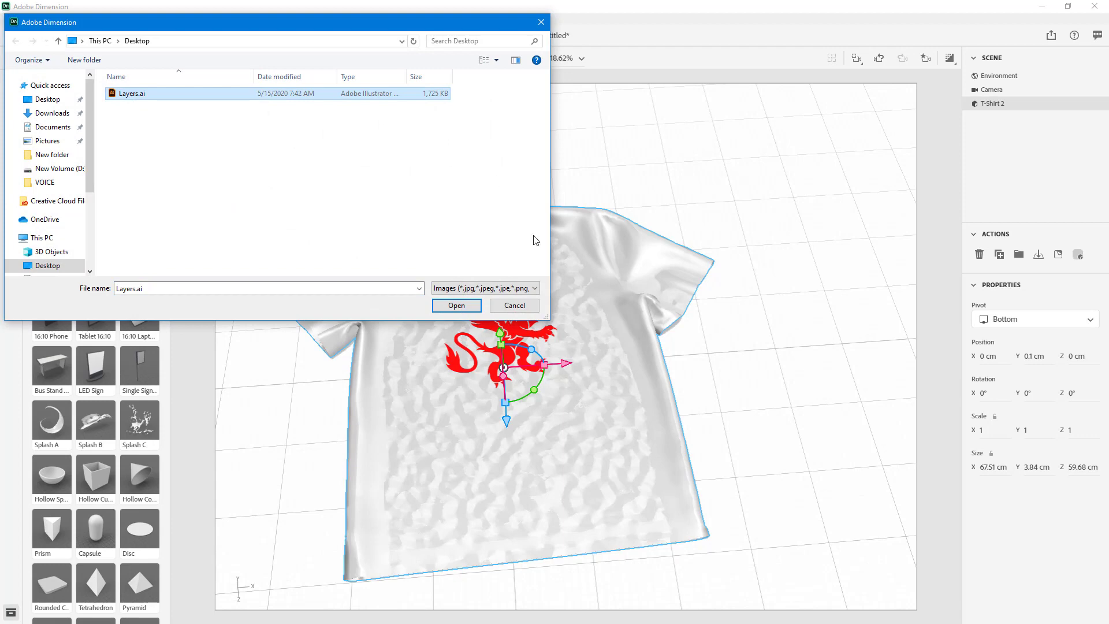
click(456, 305)
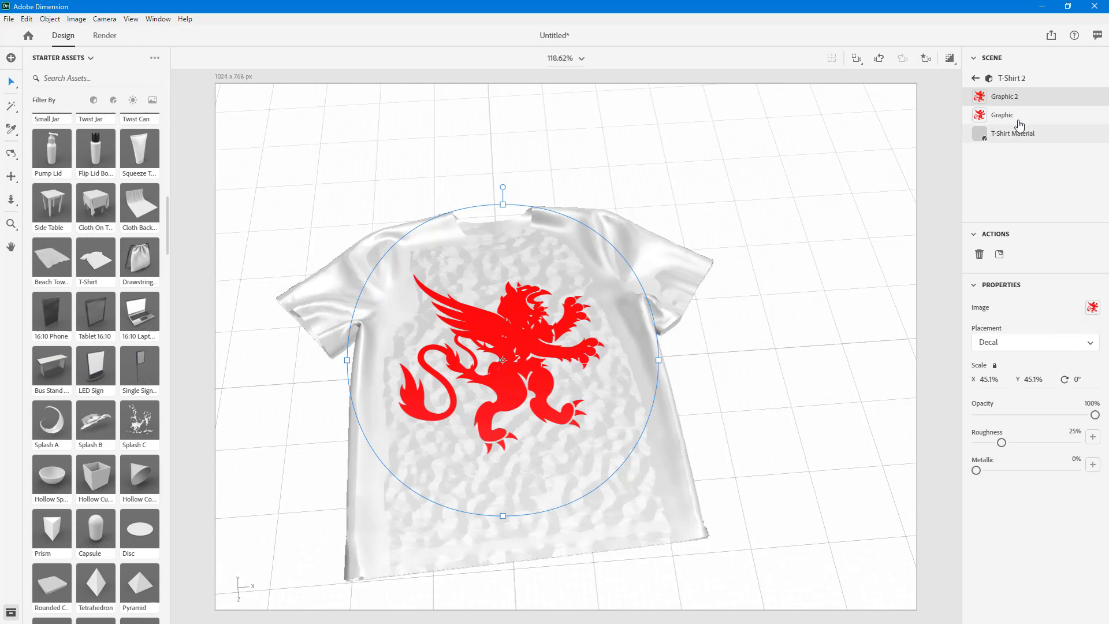
Select the second griffin graphic on the T-shirt and move it slightly up toward the collar
click(976, 81)
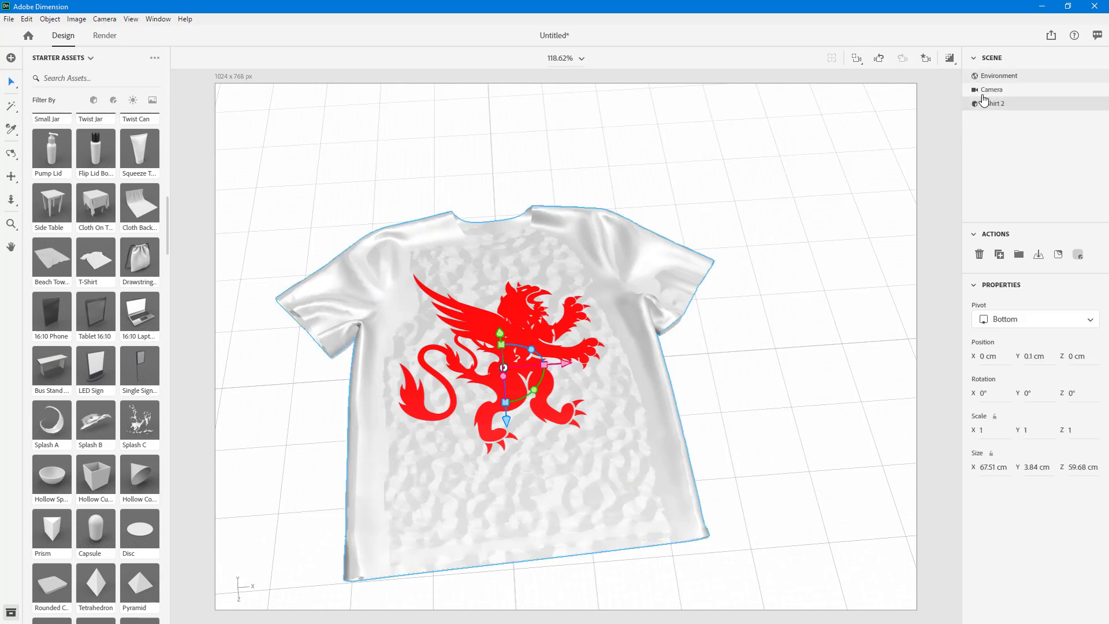
click(810, 188)
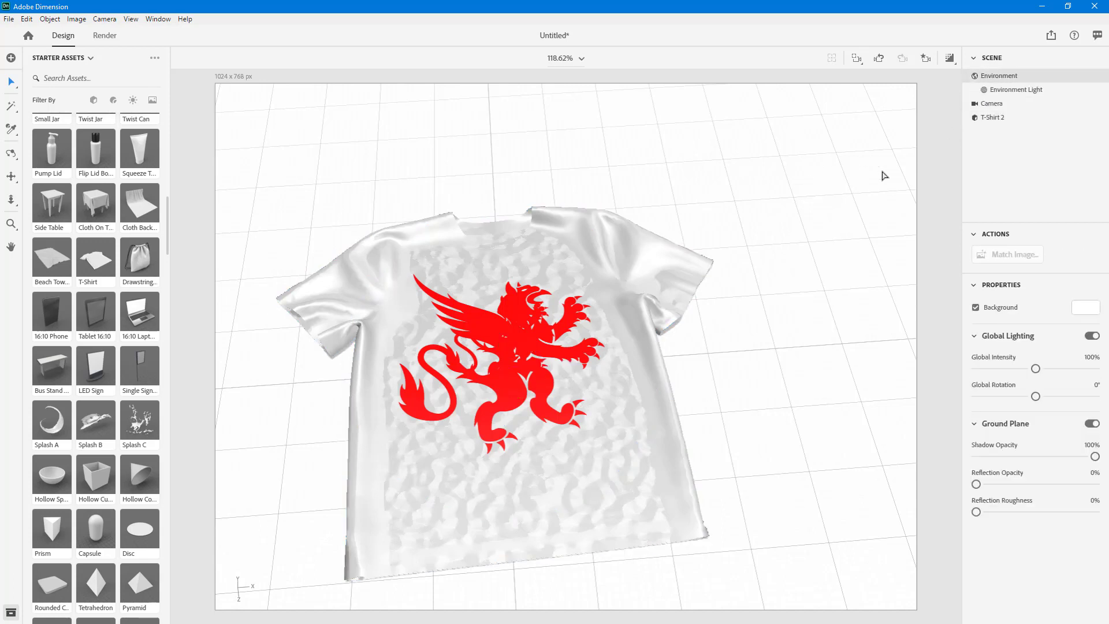
click(498, 366)
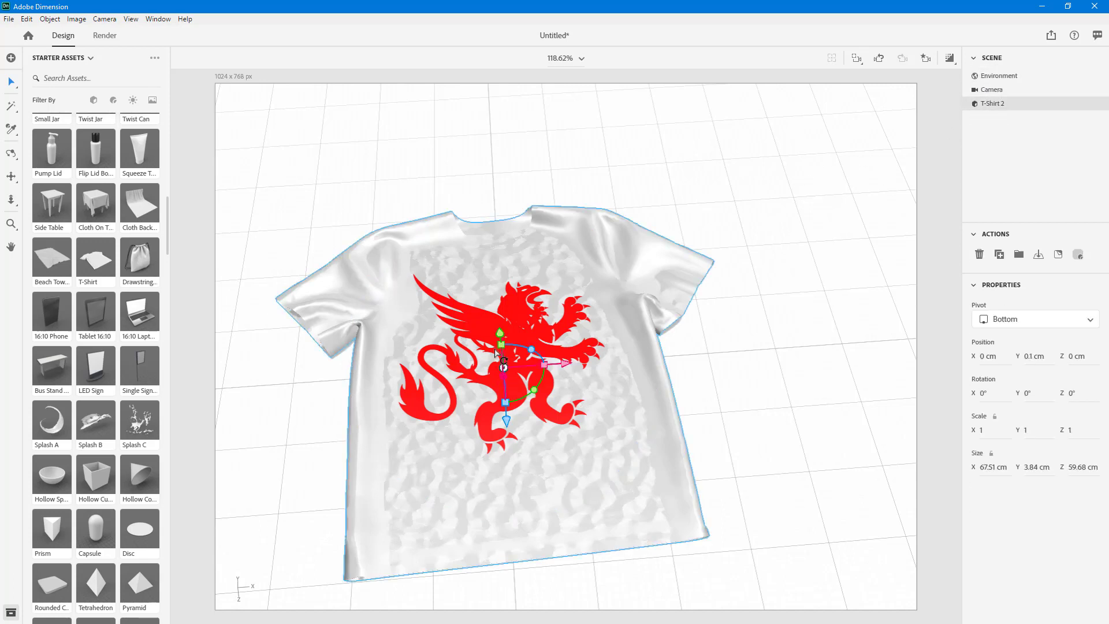
double_click(470, 348)
drag(469, 345, 484, 317)
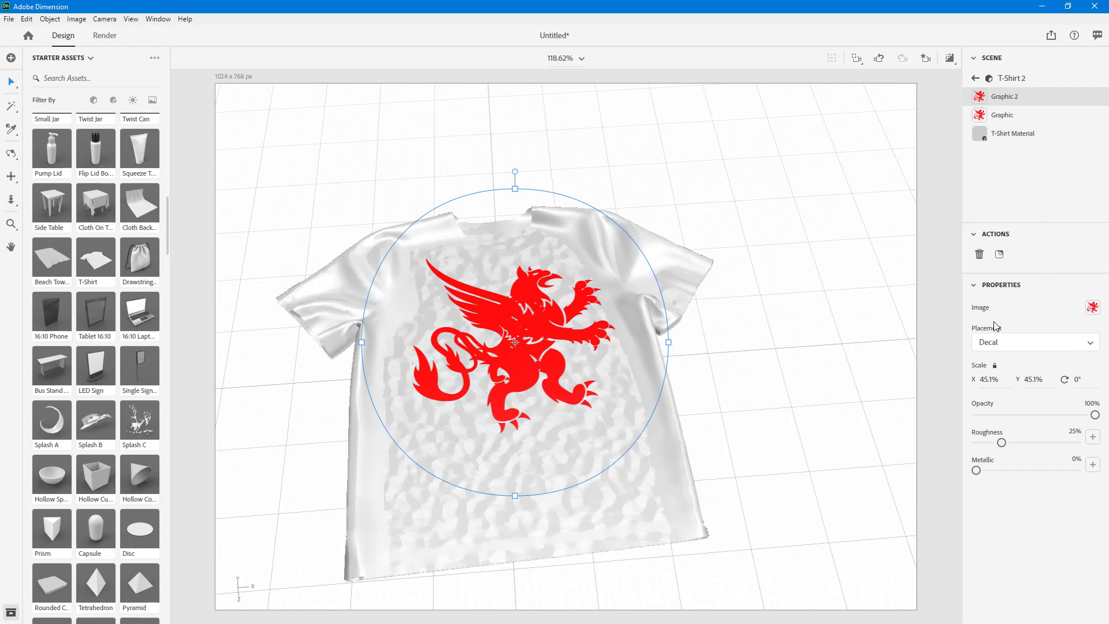
Switch the second graphic to Artboard 2 as a trial, and settle on Artboard 3
click(1092, 308)
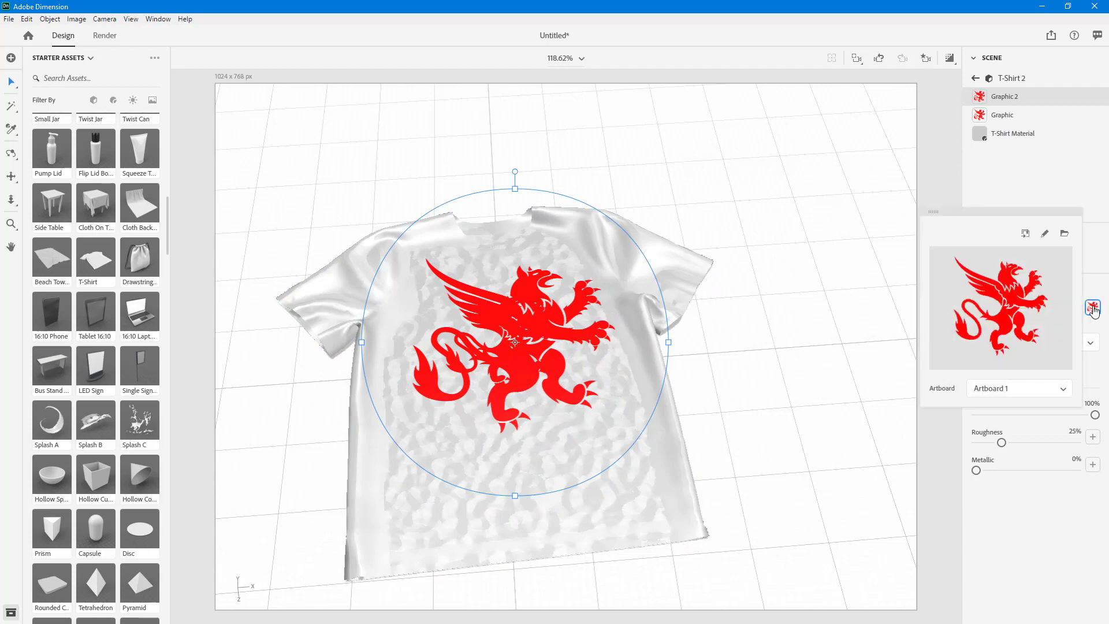
click(1094, 311)
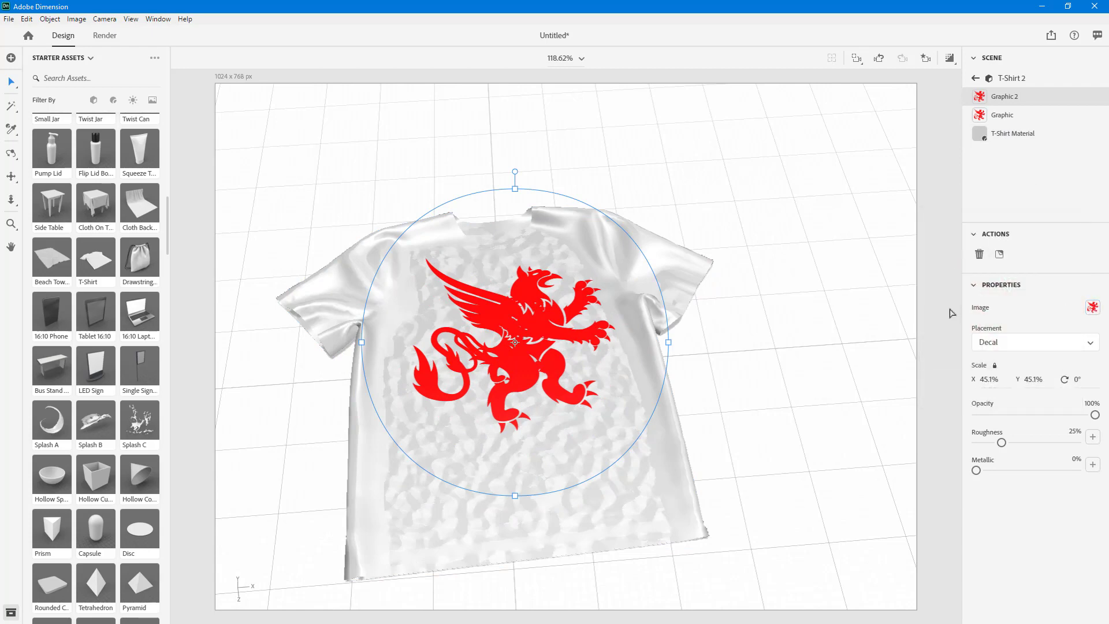
click(1092, 309)
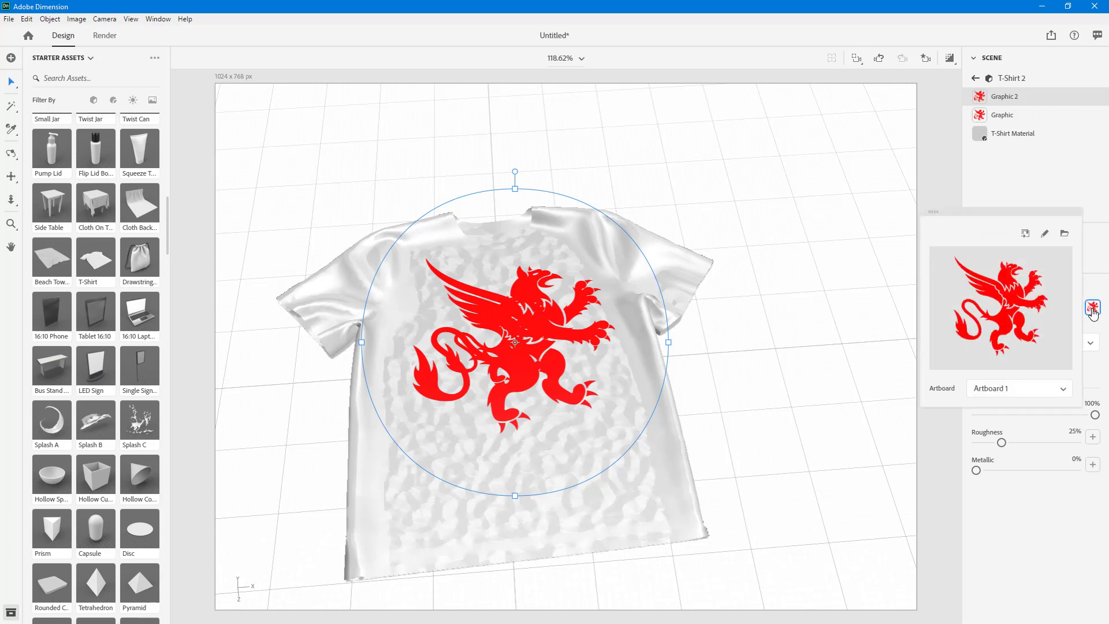
click(1012, 388)
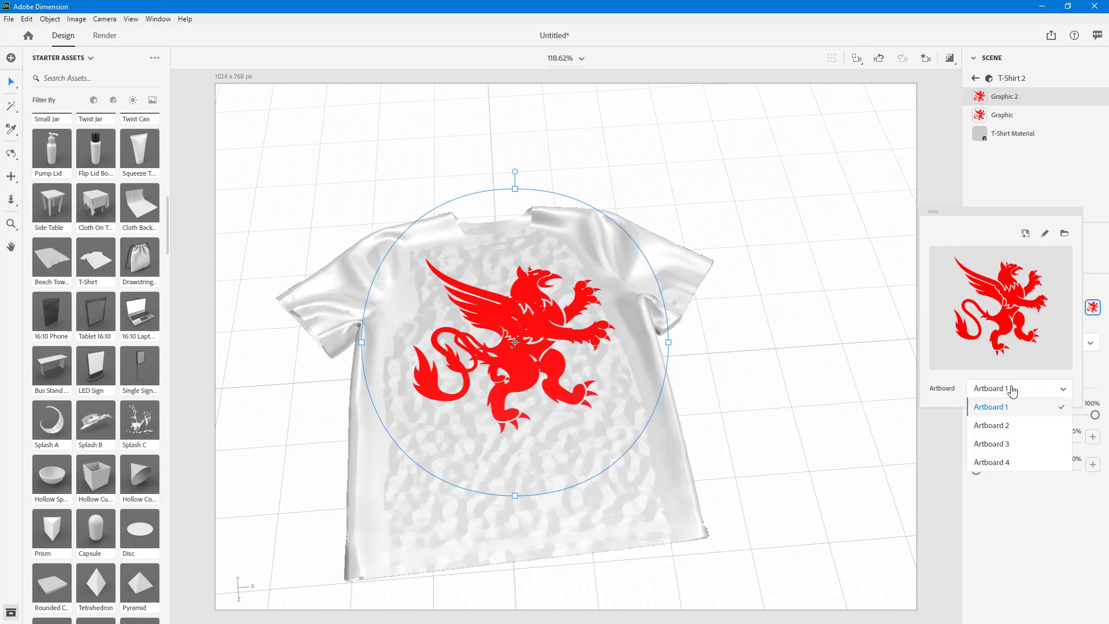
click(991, 425)
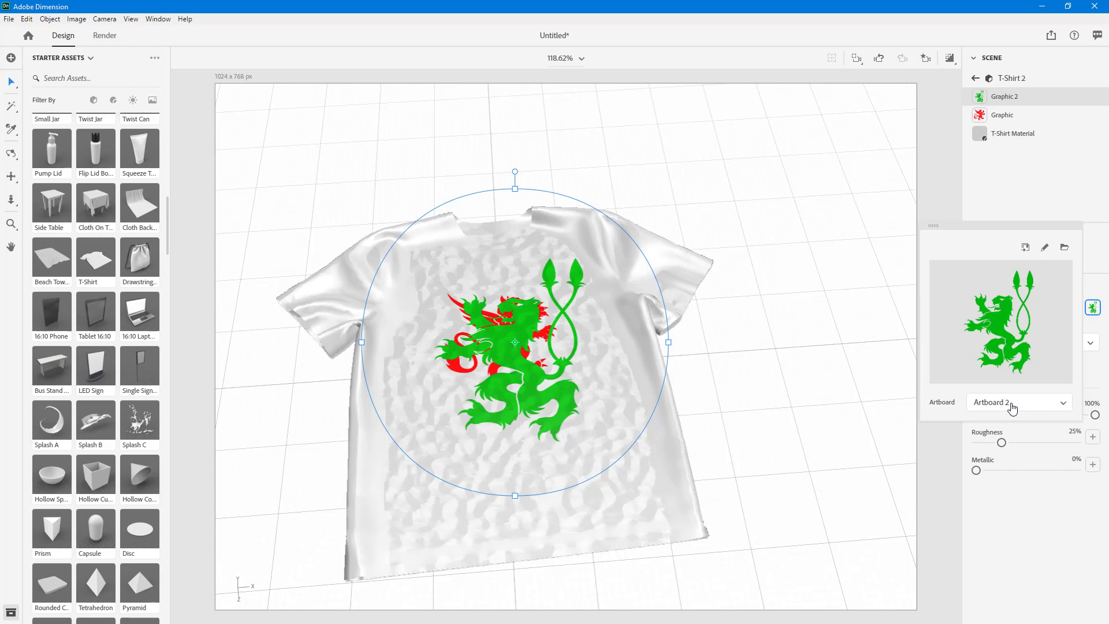
click(1012, 406)
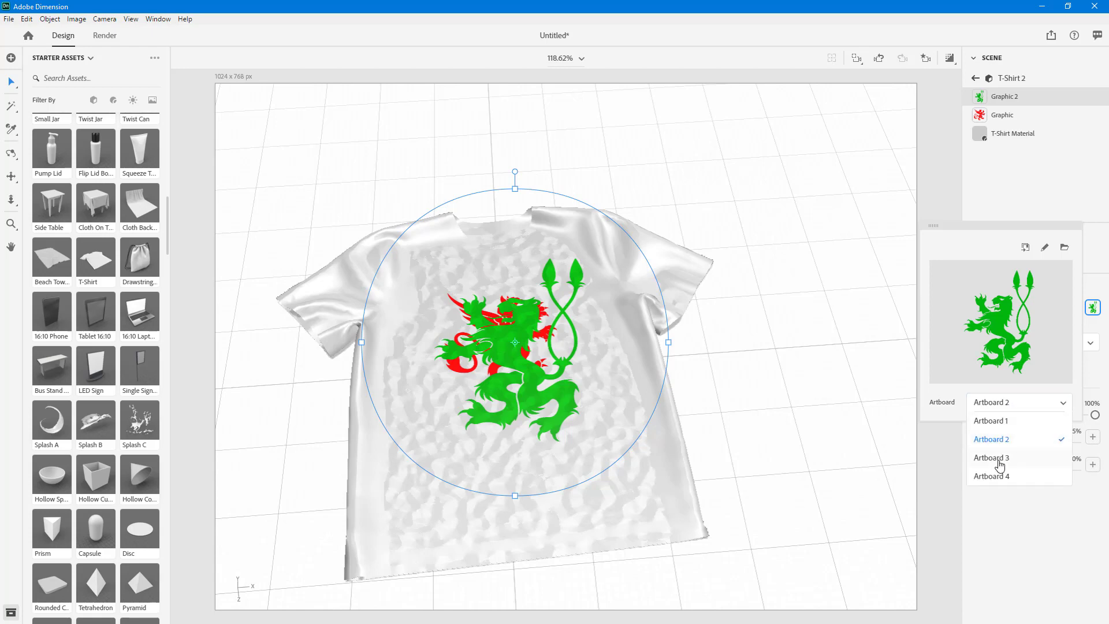
click(999, 459)
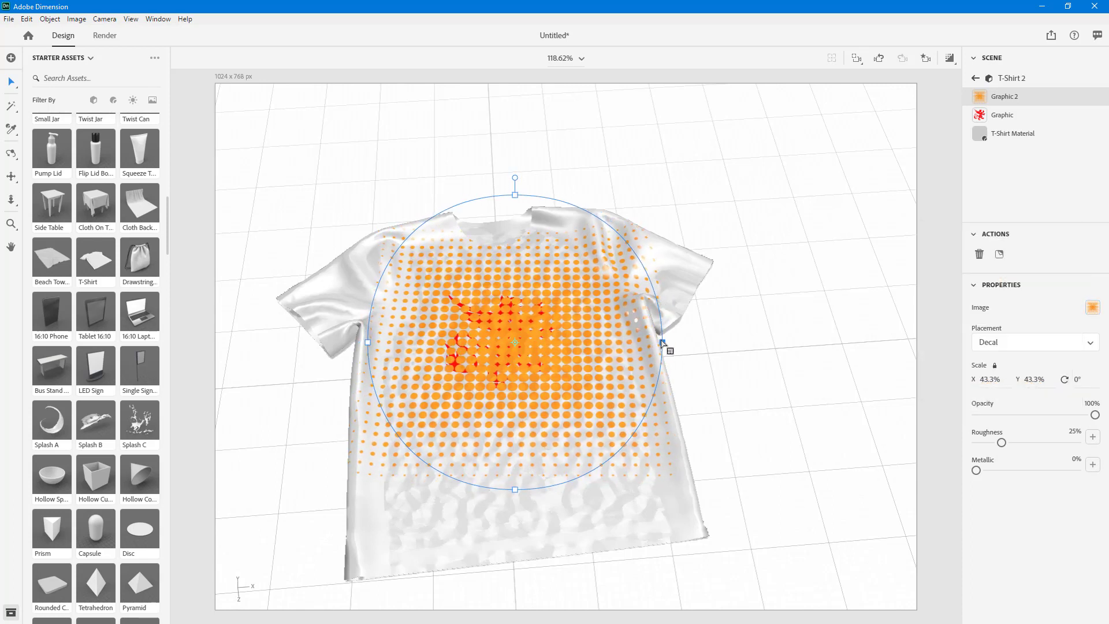
Enlarge the orange dot pattern to about 51.7% by 51% and rotate it about 8° across the T-shirt
drag(664, 343, 656, 385)
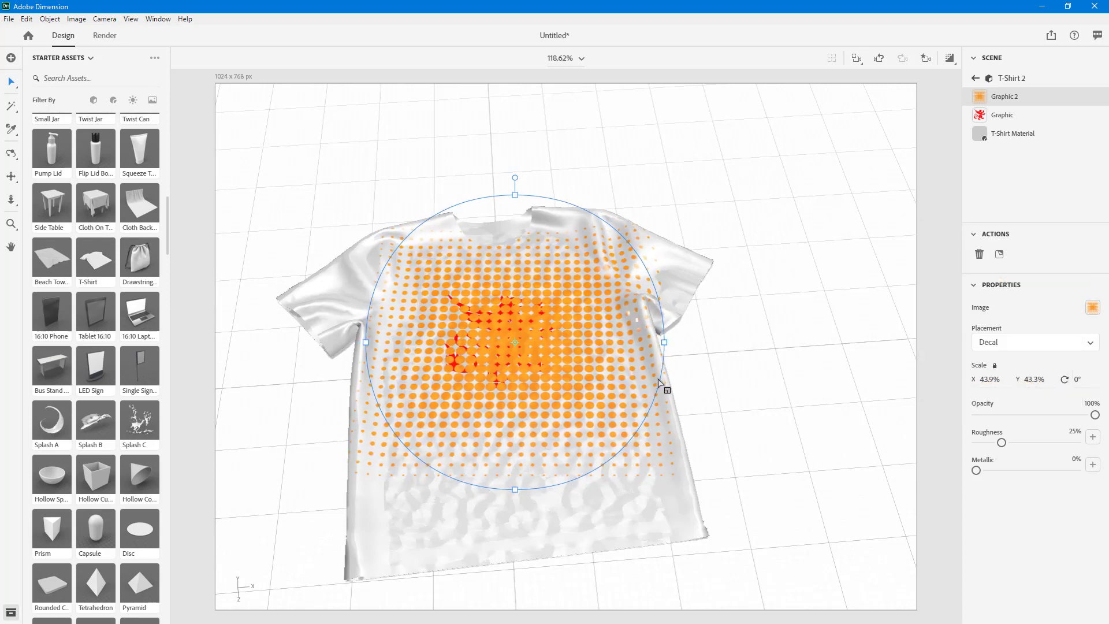
drag(518, 178, 540, 149)
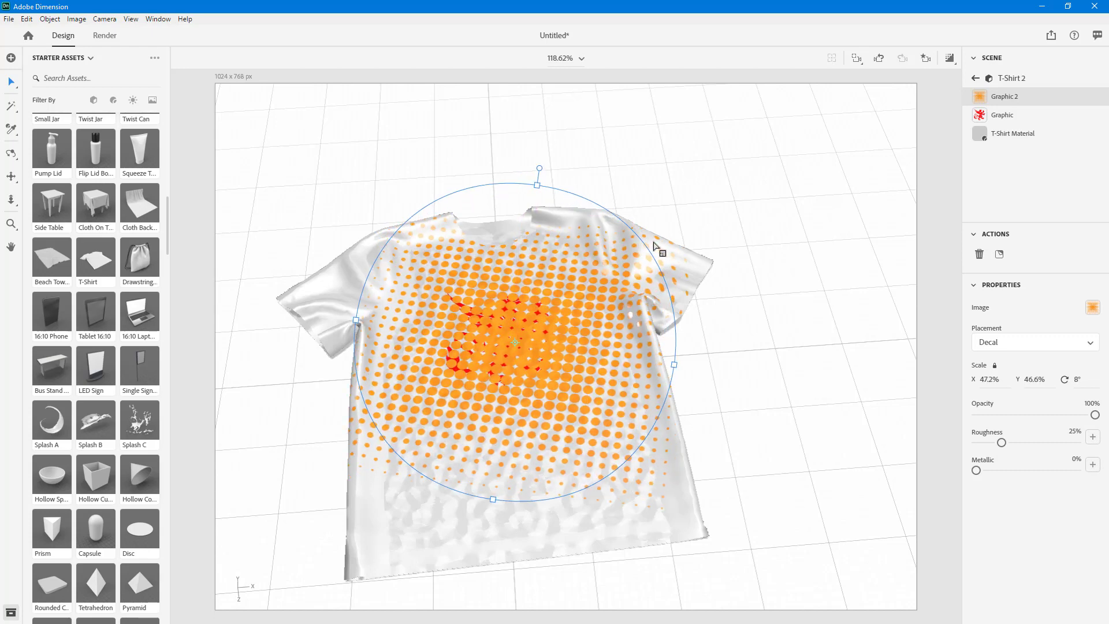
click(729, 292)
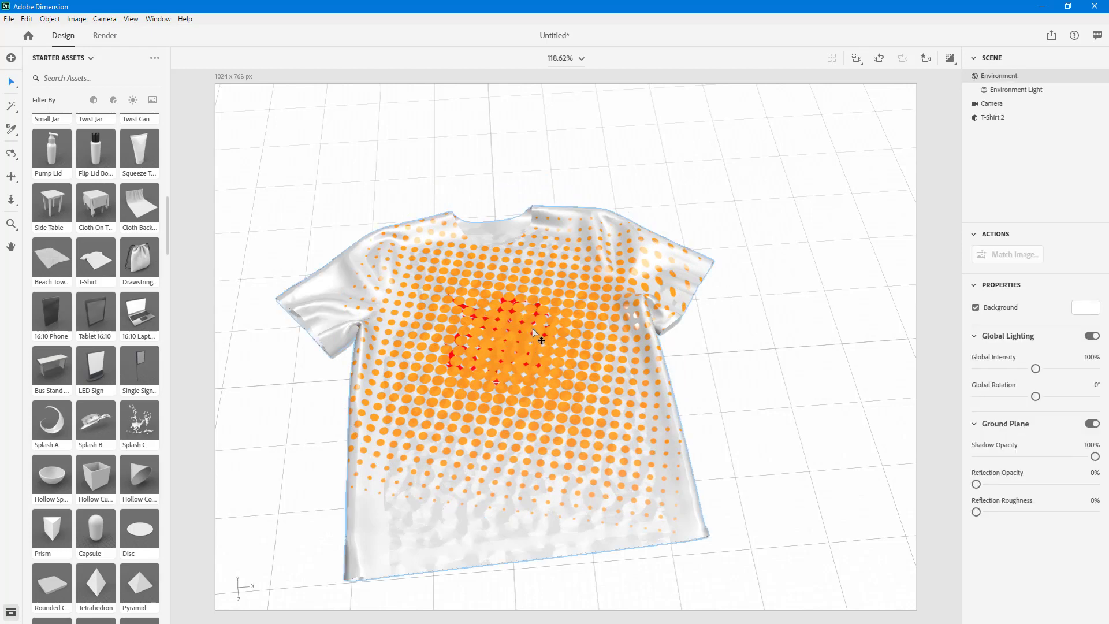
Reorder the red griffin graphic above the orange dot pattern, and narrow the pattern's X scale to about 50.5%
click(530, 352)
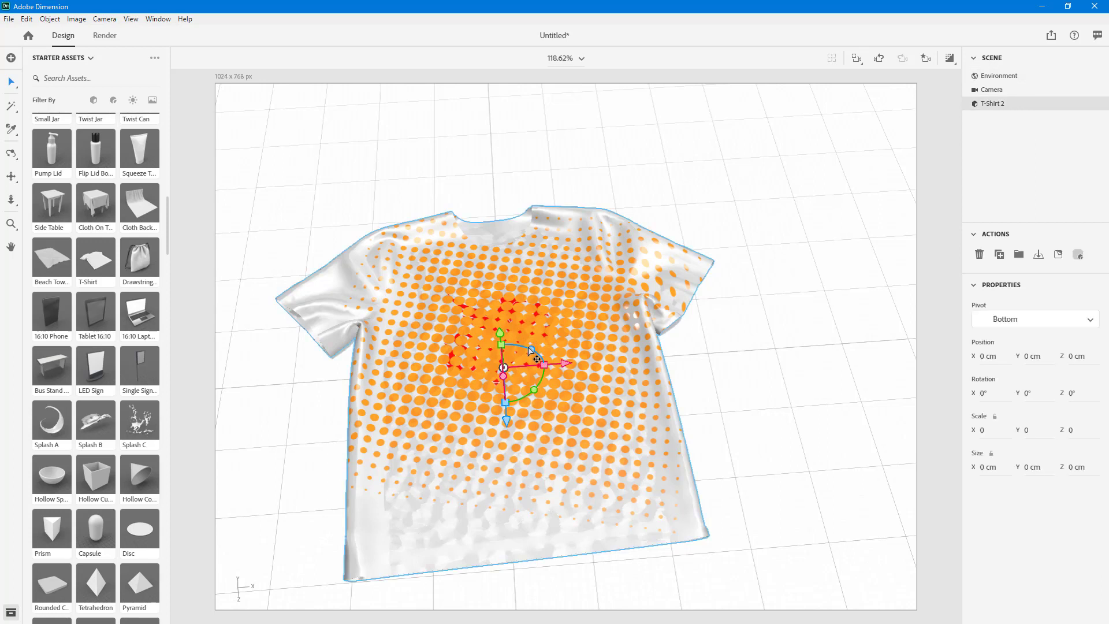
double_click(566, 319)
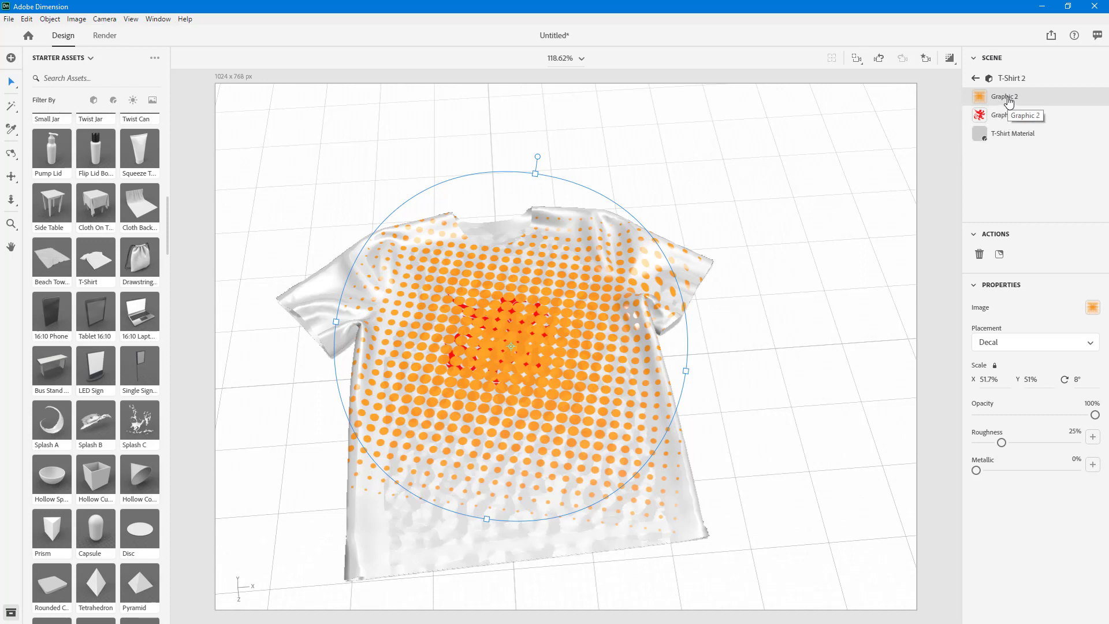
drag(1012, 117, 1012, 94)
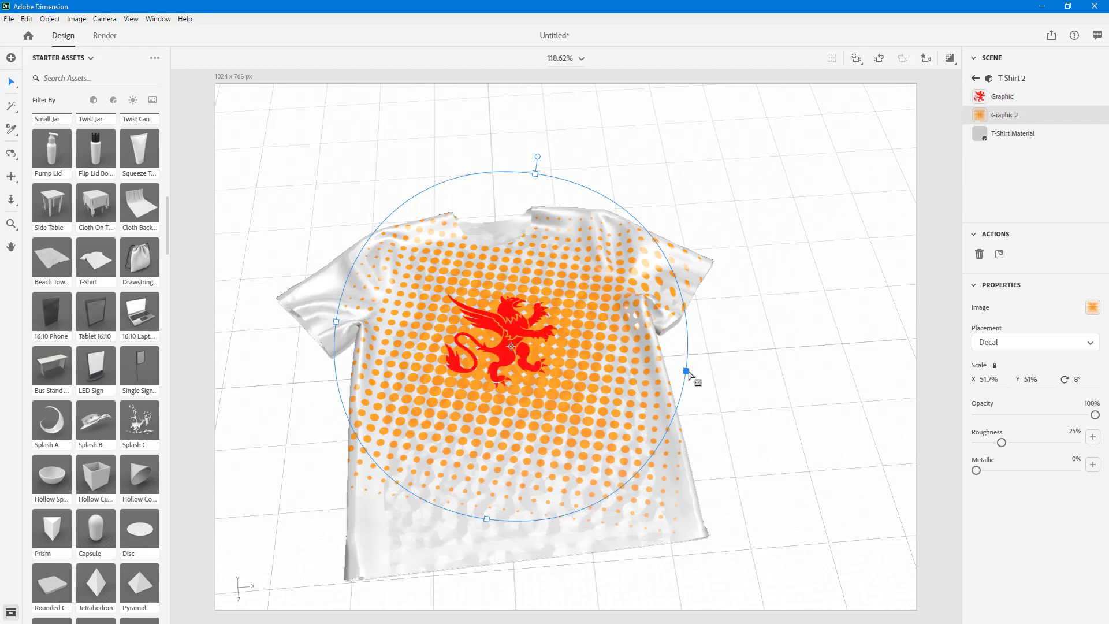
mouse_move(689, 374)
mouse_down()
mouse_move(708, 384)
mouse_move(682, 372)
mouse_up()
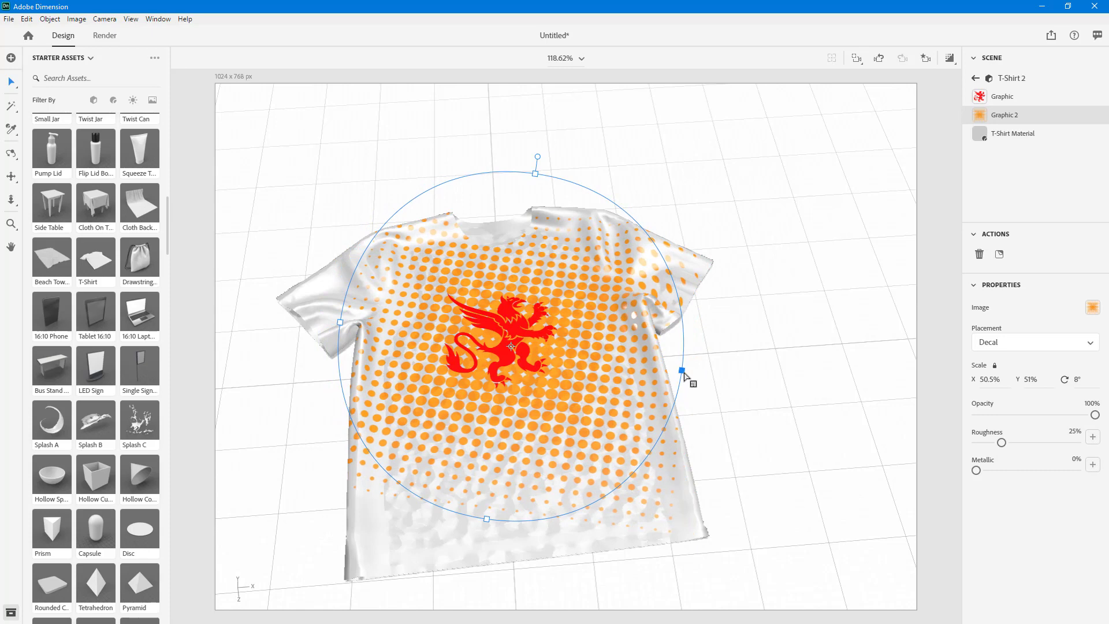
click(994, 99)
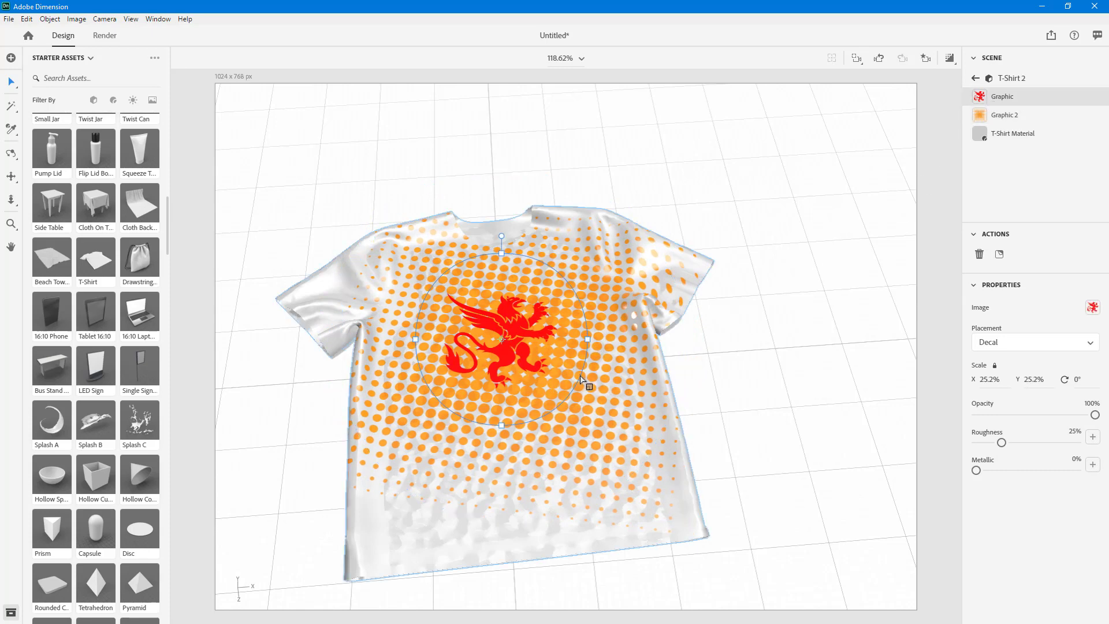
Duplicate the T-shirt with its graphics, offsetting the copy about 75.7 cm along the X axis
click(758, 386)
right_drag(757, 386, 744, 350)
scroll(745, 335, up, 10)
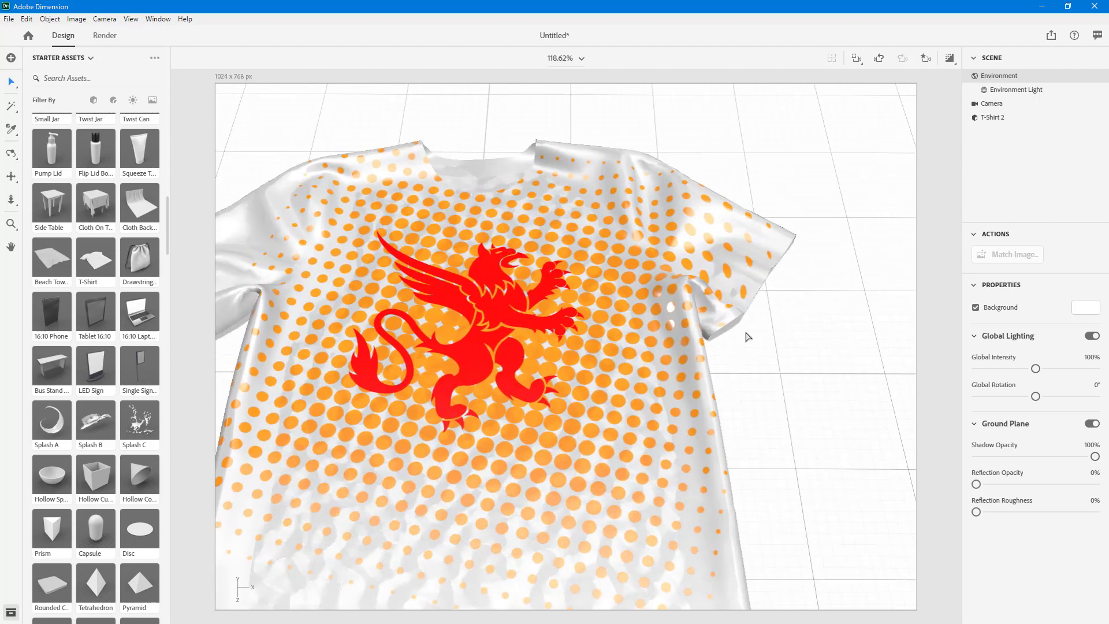
scroll(687, 340, down, 10)
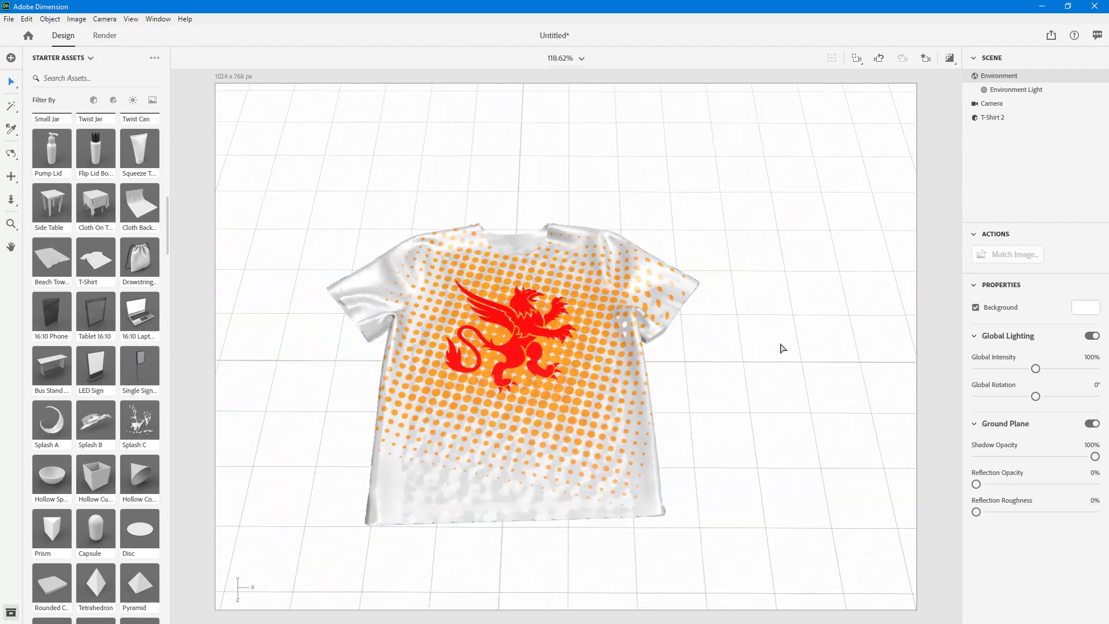
right_drag(759, 344, 640, 361)
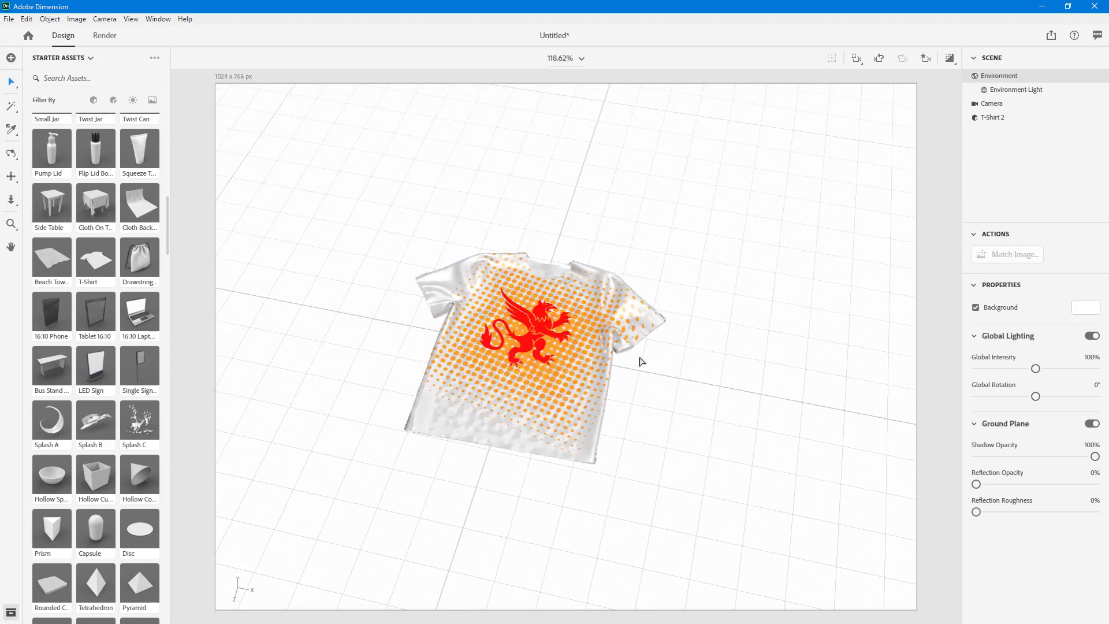
click(598, 378)
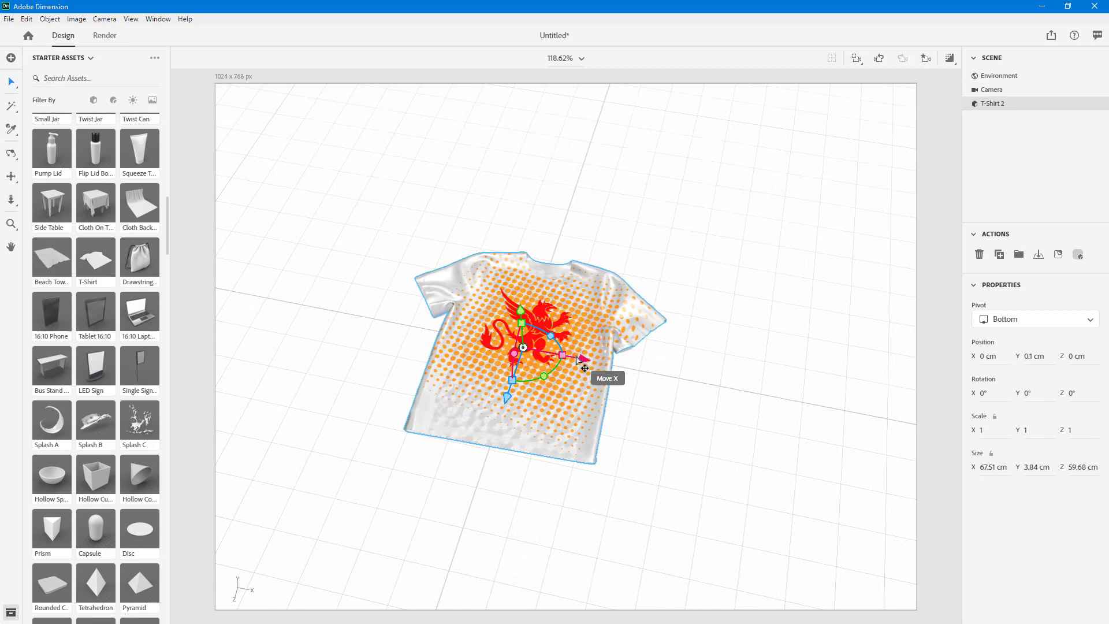
alt+drag(579, 359, 655, 407)
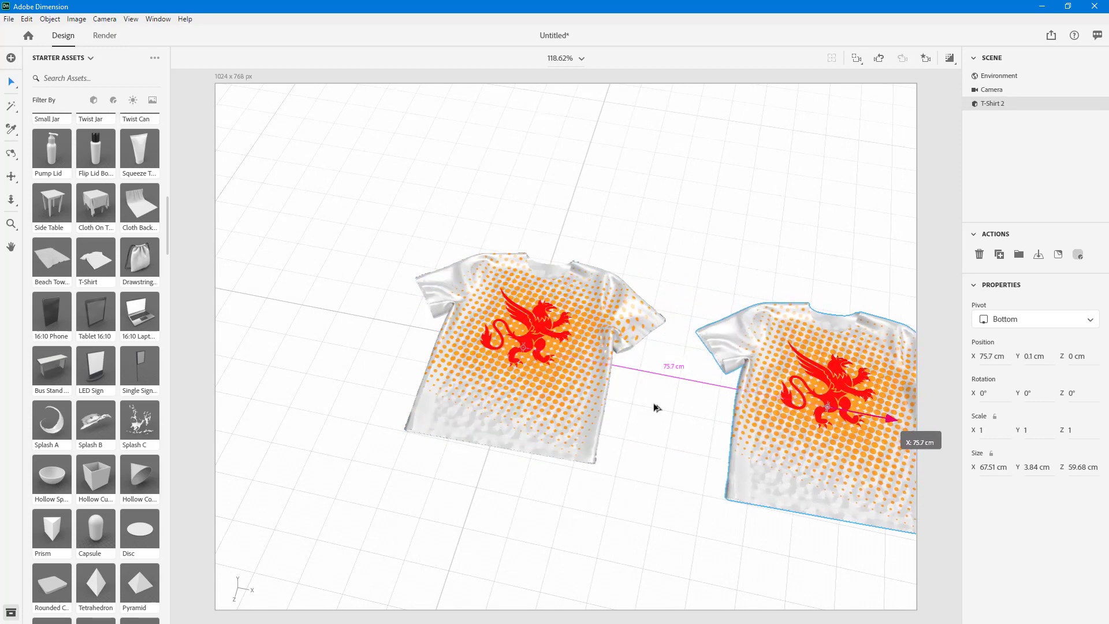
click(595, 436)
Change the red griffin graphic on the duplicated T-shirt to Artboard 2
middle_drag(639, 400, 496, 384)
right_drag(824, 483, 861, 458)
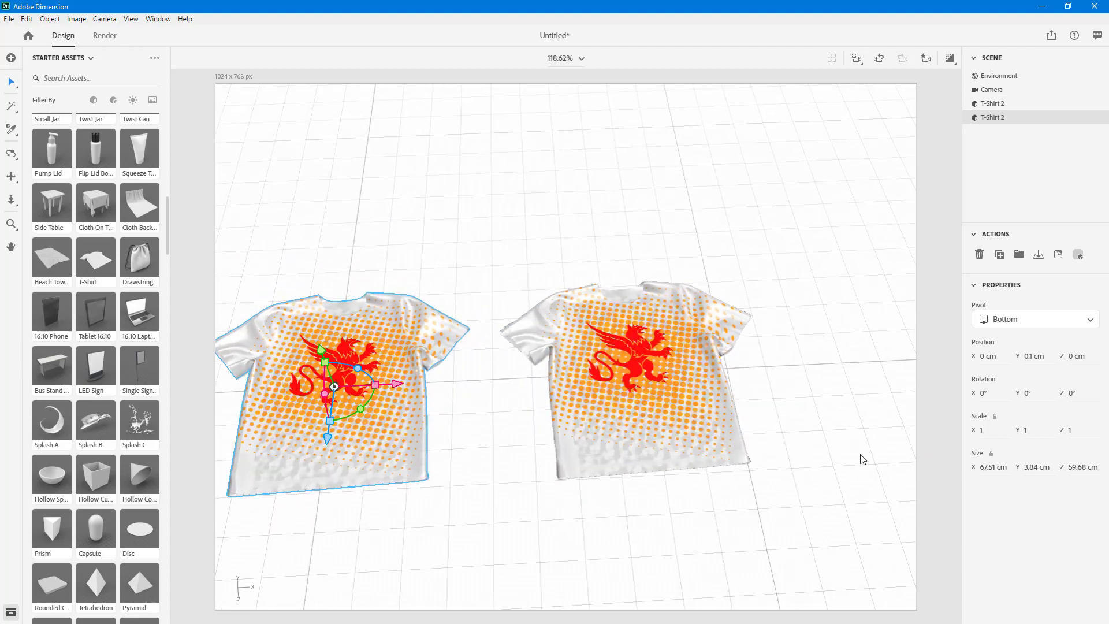
scroll(779, 419, up, 2)
scroll(692, 346, up, 1)
click(692, 344)
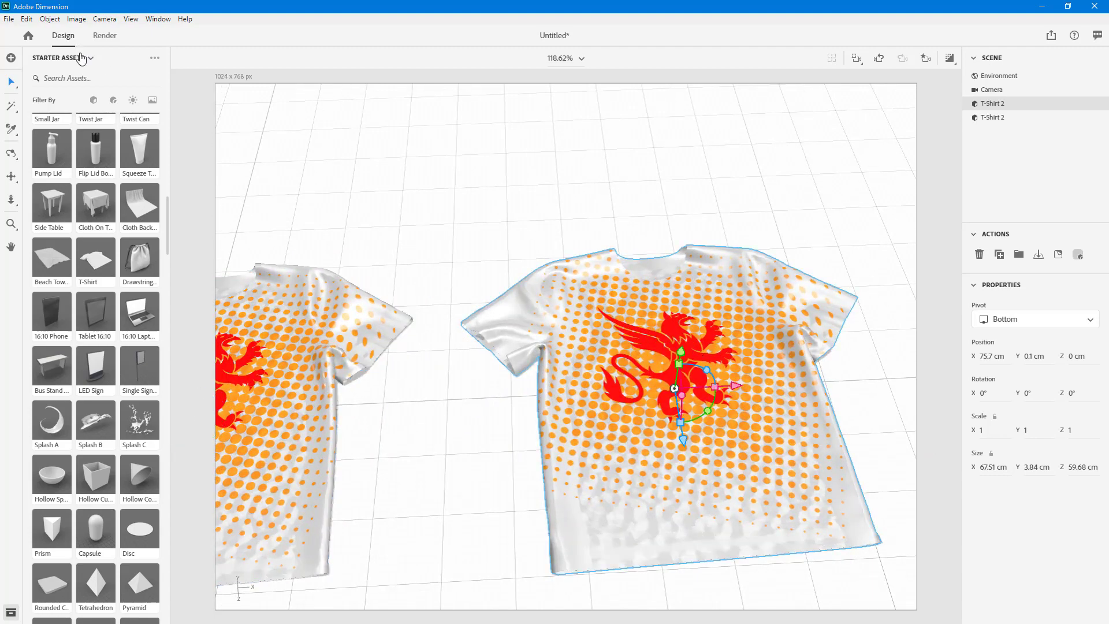
double_click(673, 338)
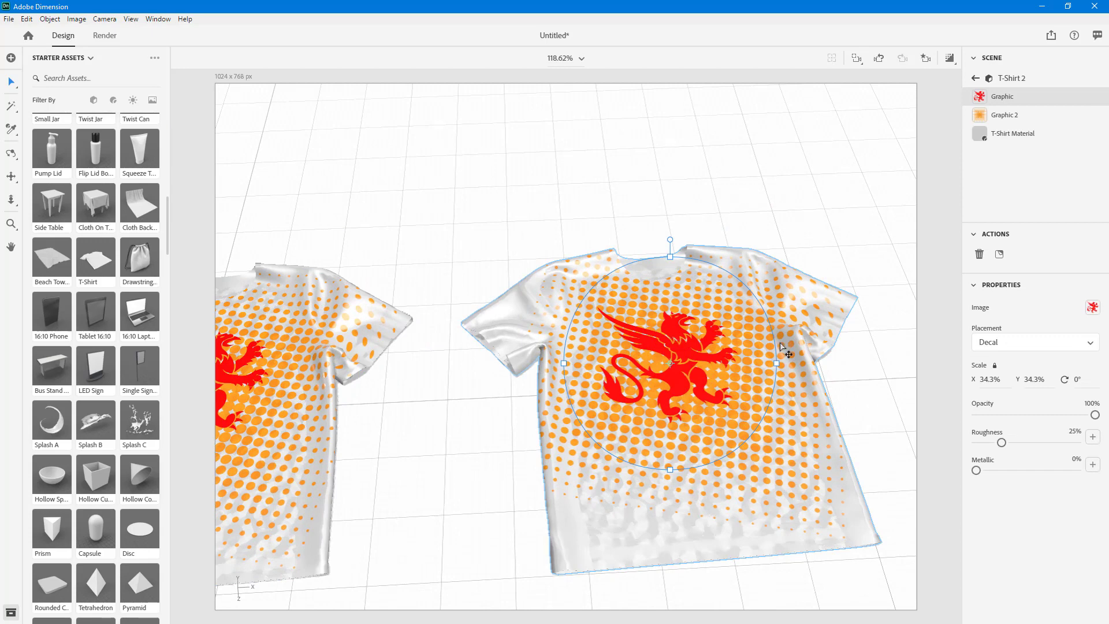
click(1092, 308)
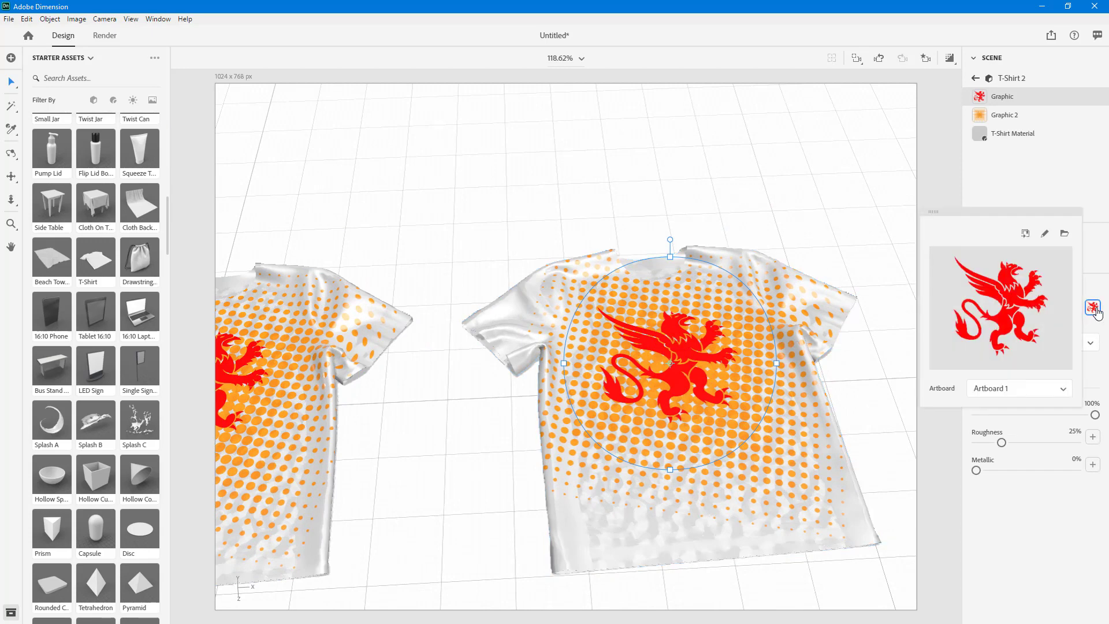
click(1022, 392)
click(999, 424)
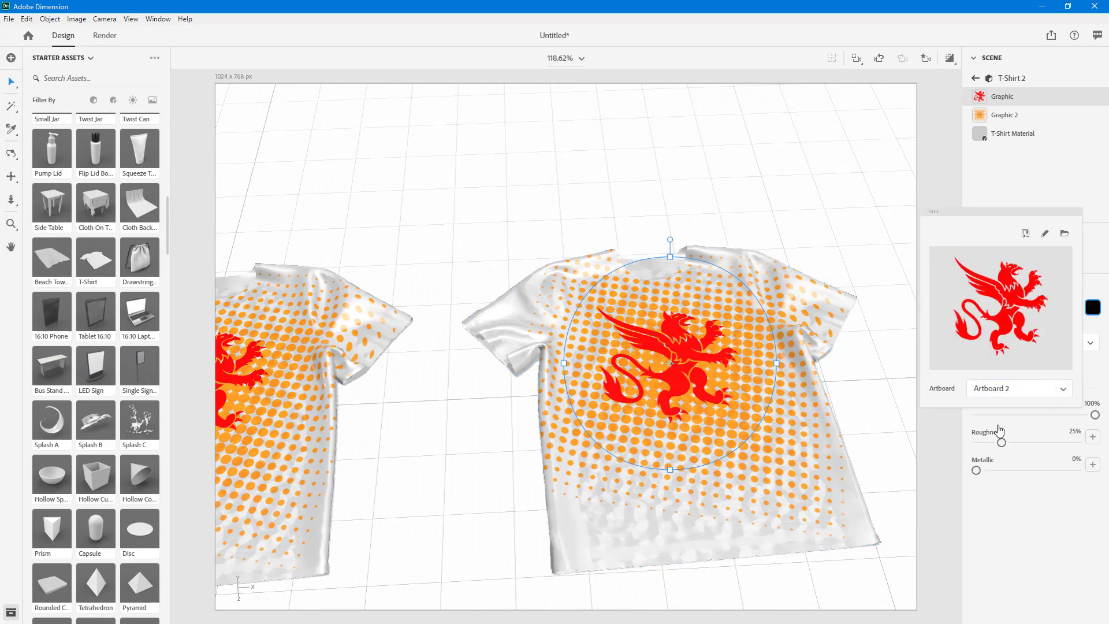
click(793, 216)
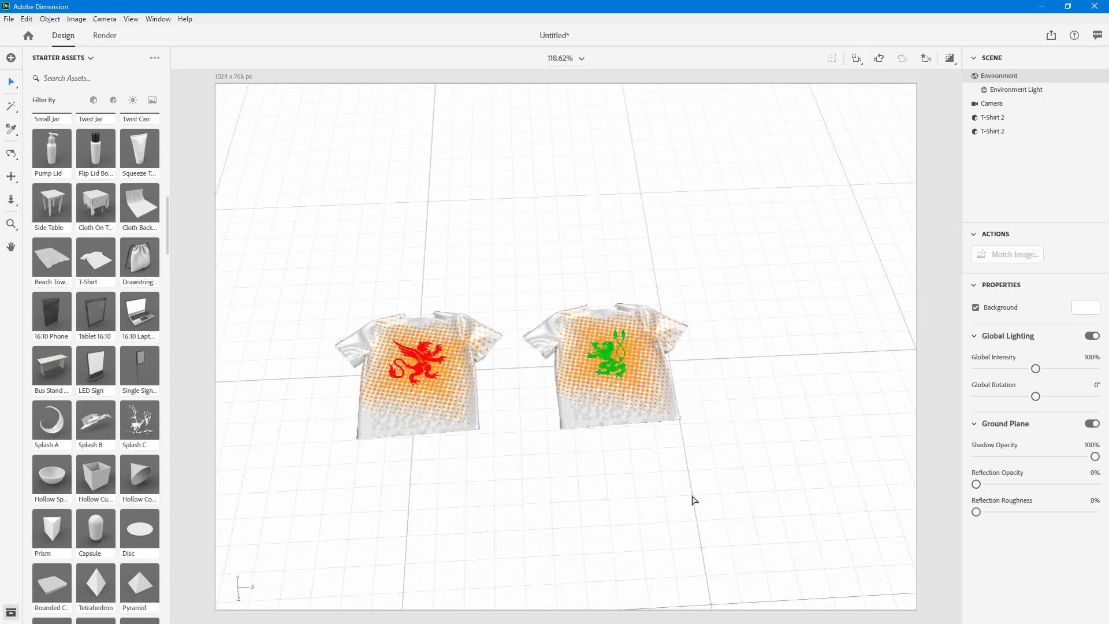
Duplicate both T-shirts together, offsetting the copies about 67.6 cm along the Z axis
drag(743, 479, 286, 227)
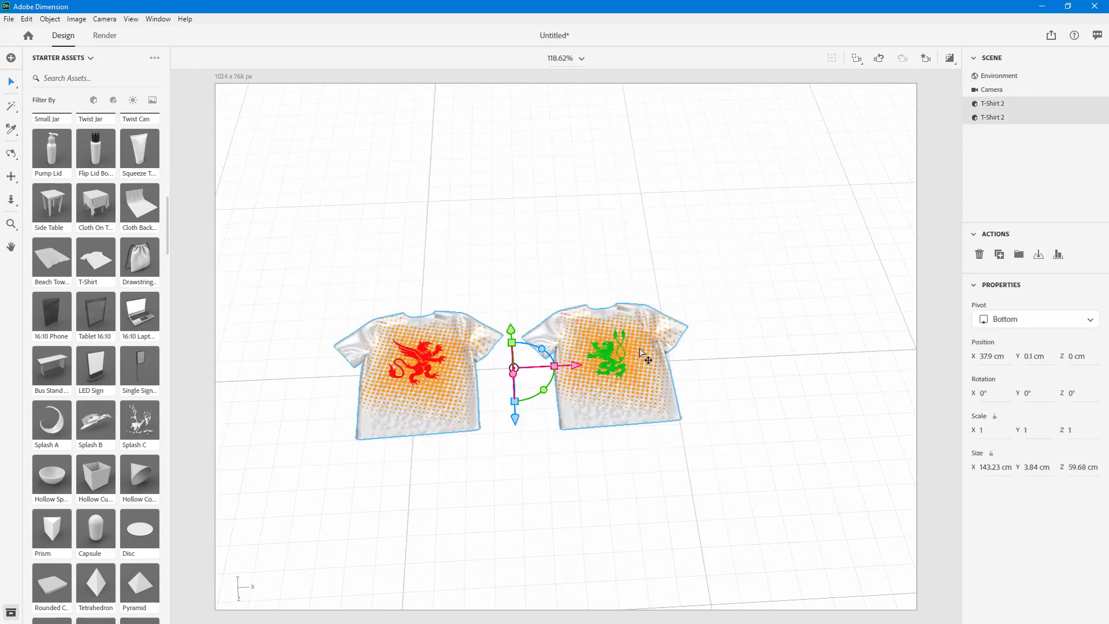
alt+drag(518, 423, 519, 585)
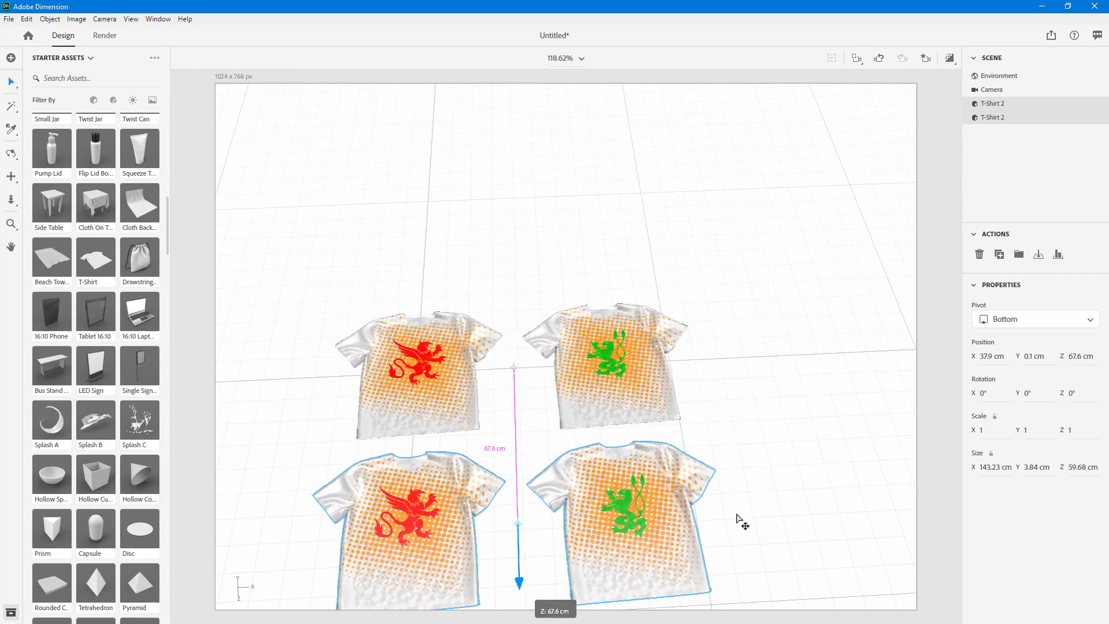
click(497, 435)
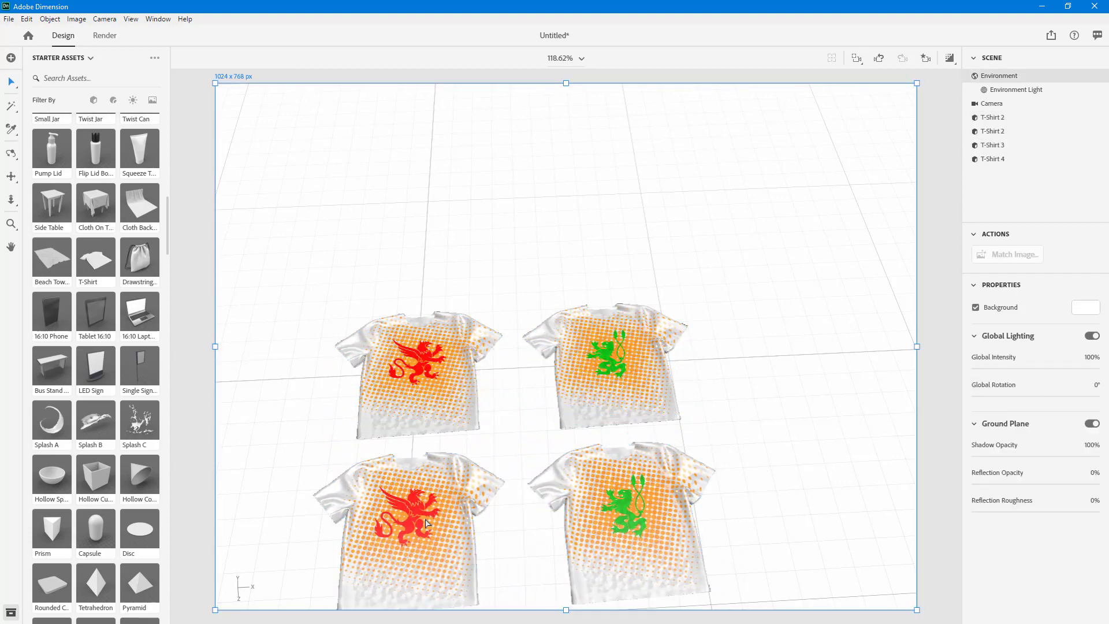
scroll(531, 390, up, 3)
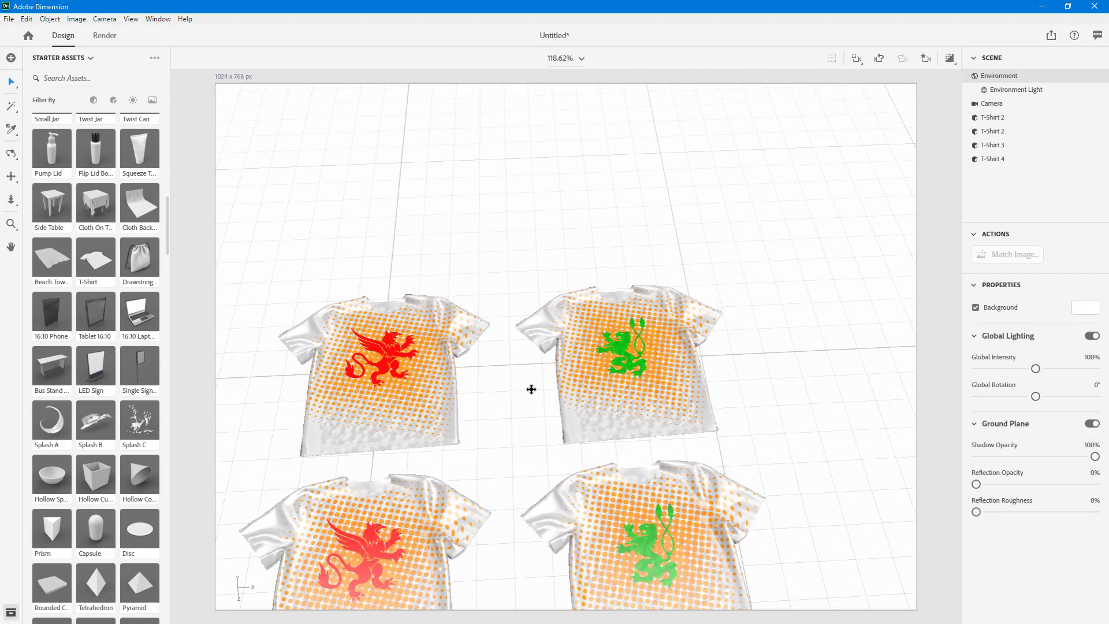
scroll(531, 389, down, 3)
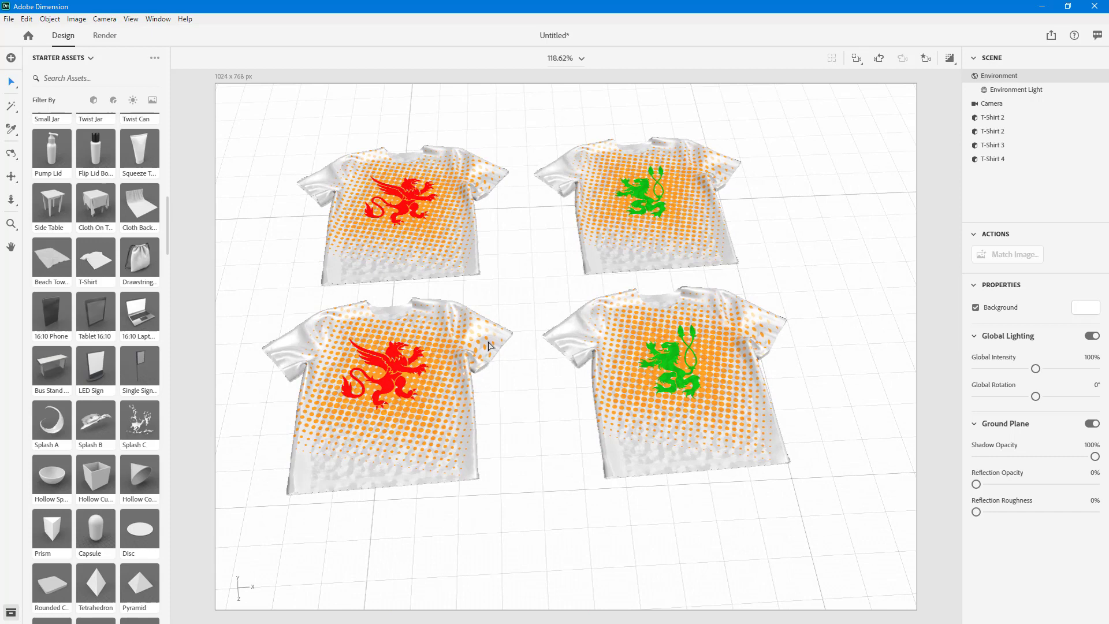
Change the orange dot pattern on the front red griffin T-shirt to Artboard 4
double_click(444, 420)
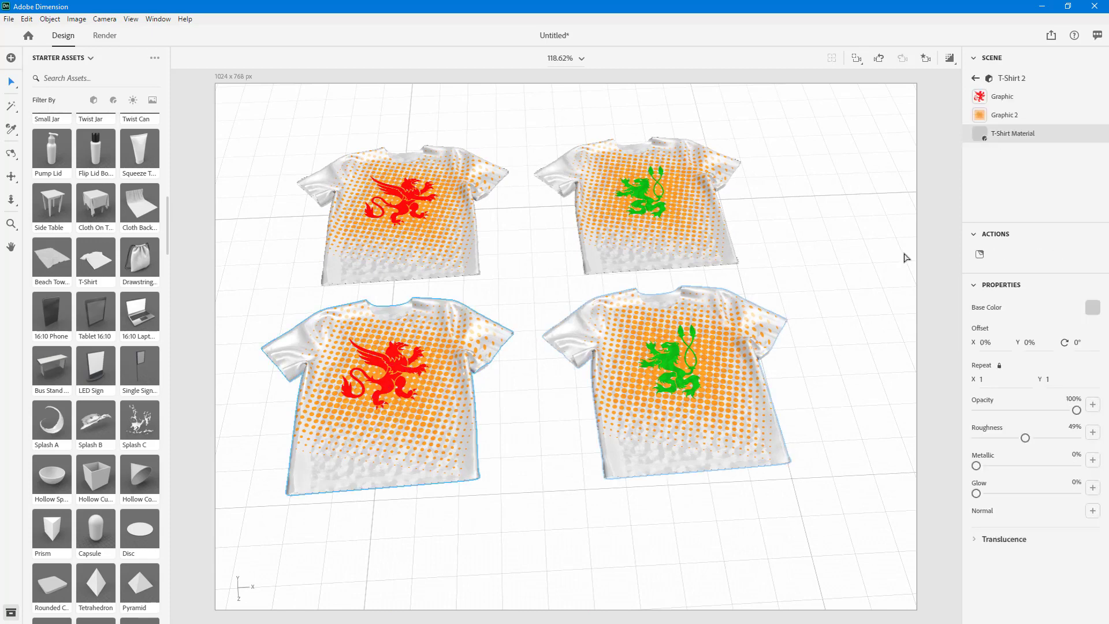
click(1016, 115)
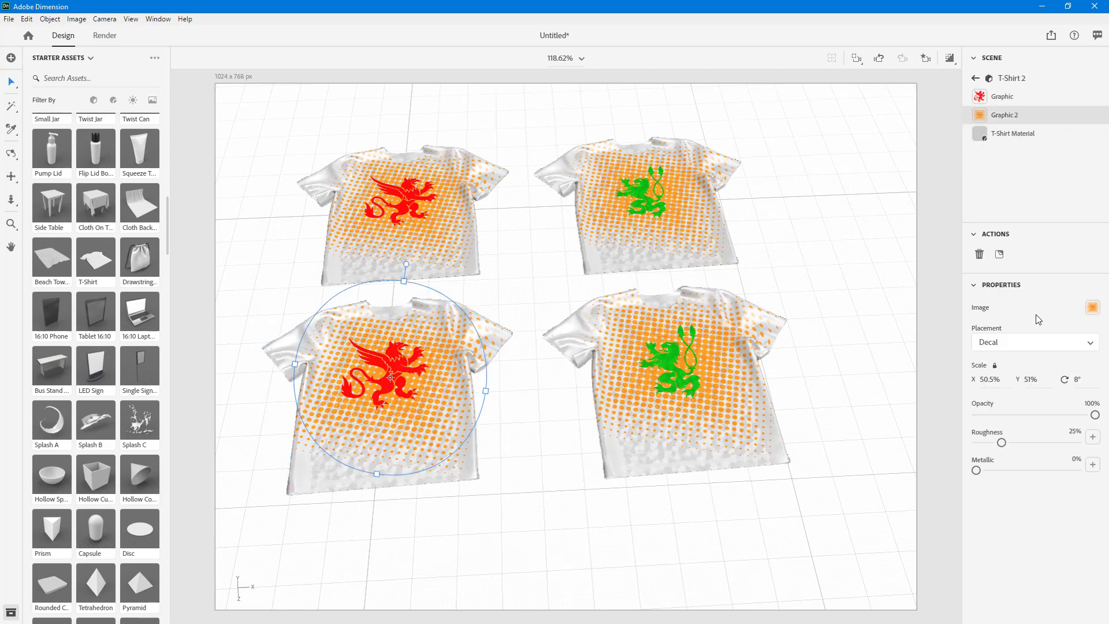
click(1092, 309)
click(1031, 389)
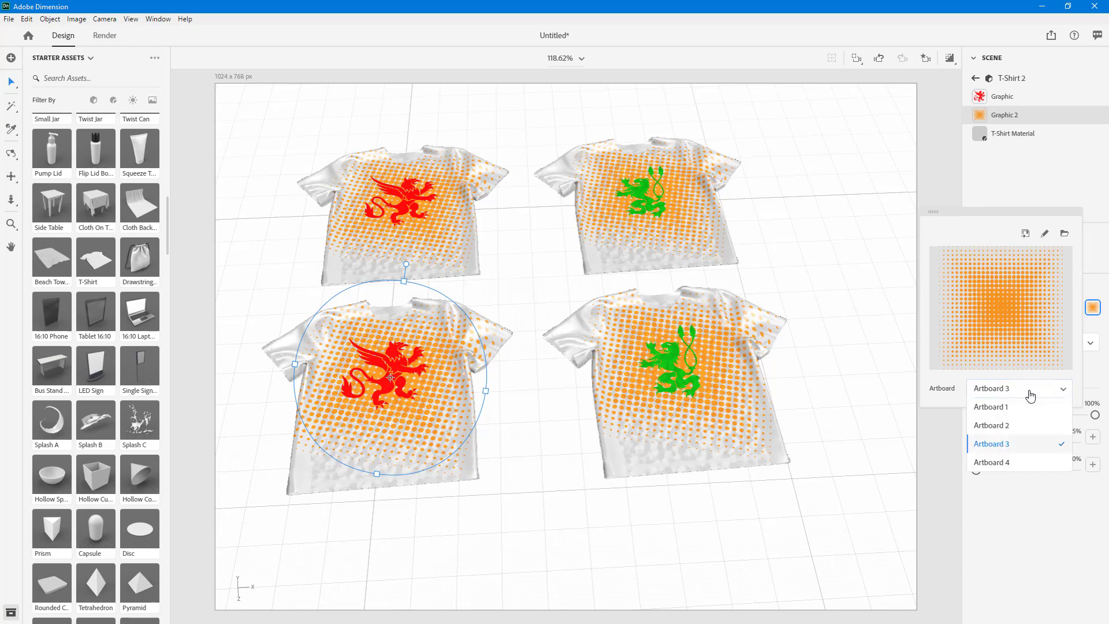
click(1003, 462)
Switch the orange dot pattern on the front green lion T-shirt to Artboard 4 and deselect the shirt
click(762, 439)
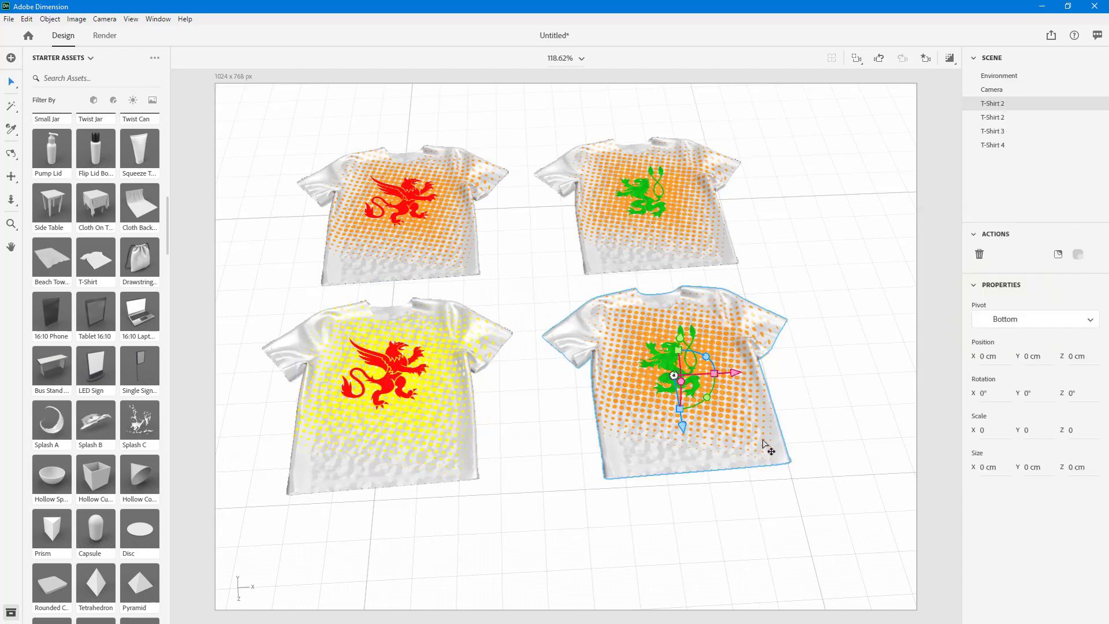
double_click(754, 415)
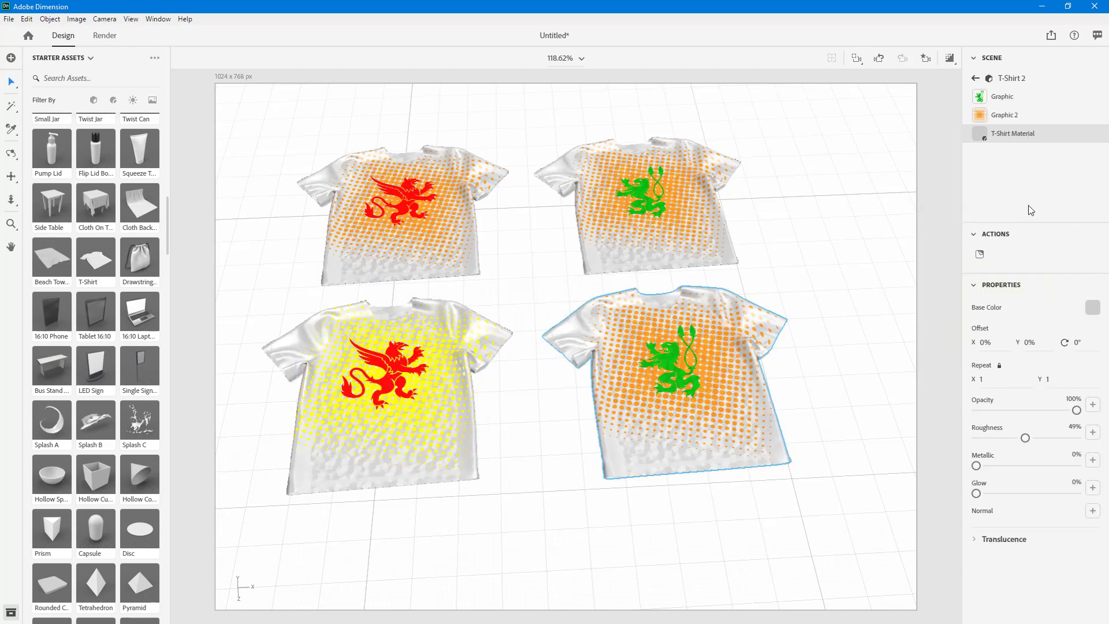
double_click(750, 393)
click(1005, 115)
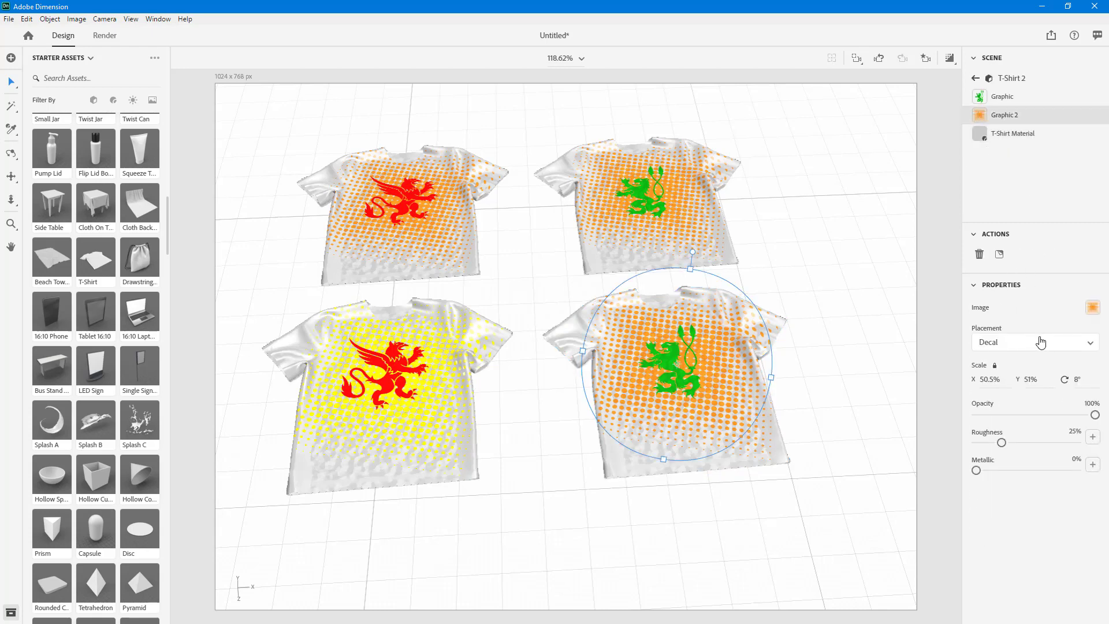
click(1092, 309)
click(992, 391)
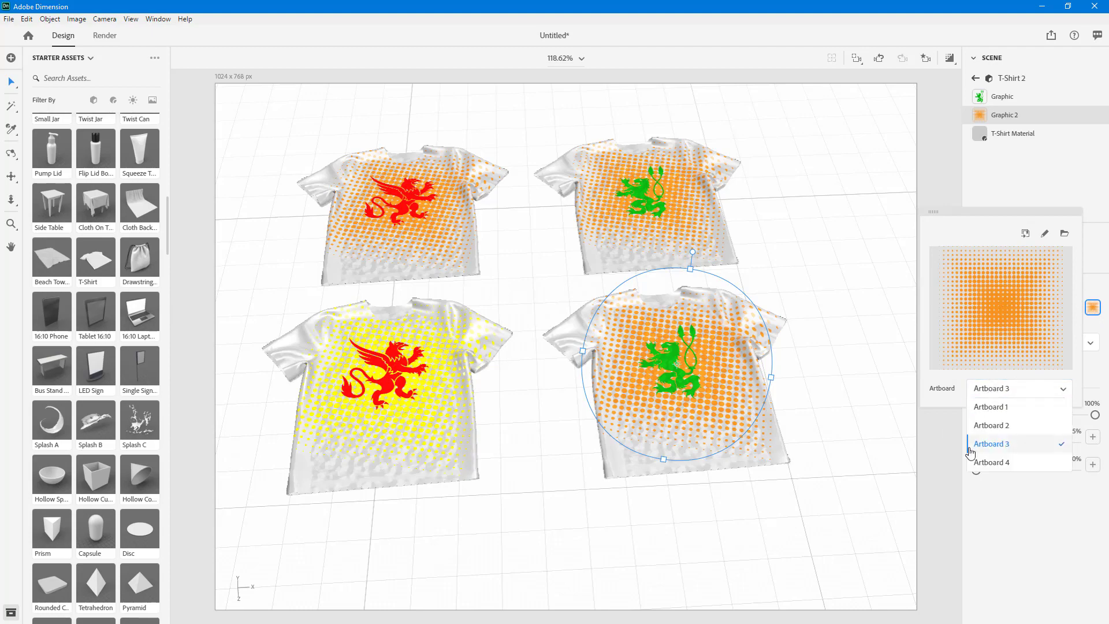
click(982, 462)
click(810, 398)
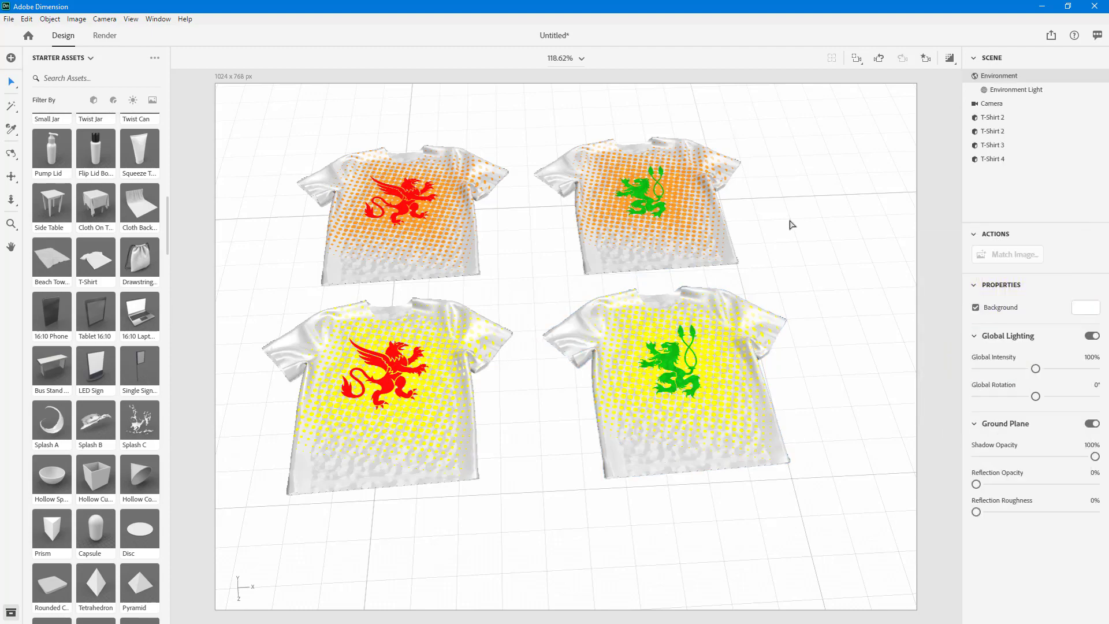
middle_drag(791, 225, 824, 222)
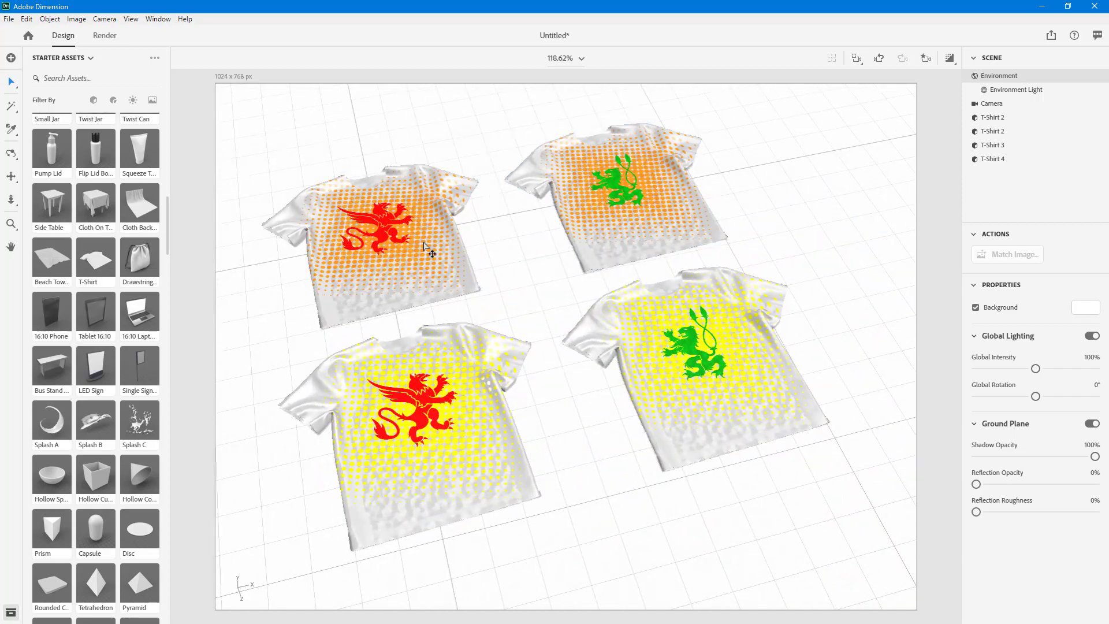
middle_drag(837, 366, 483, 277)
click(469, 255)
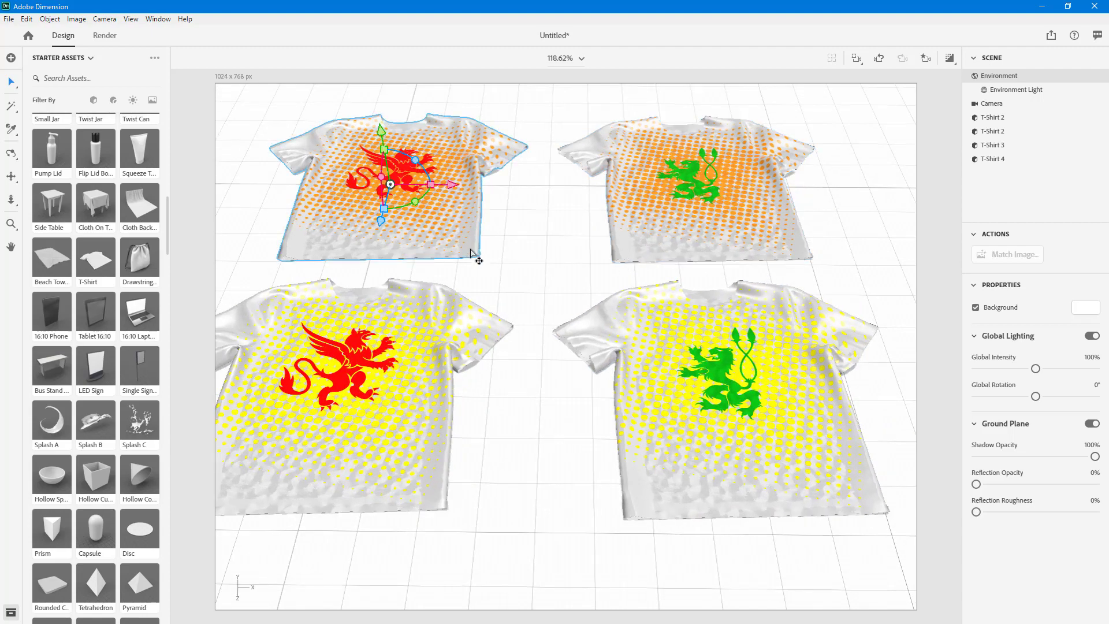
click(535, 219)
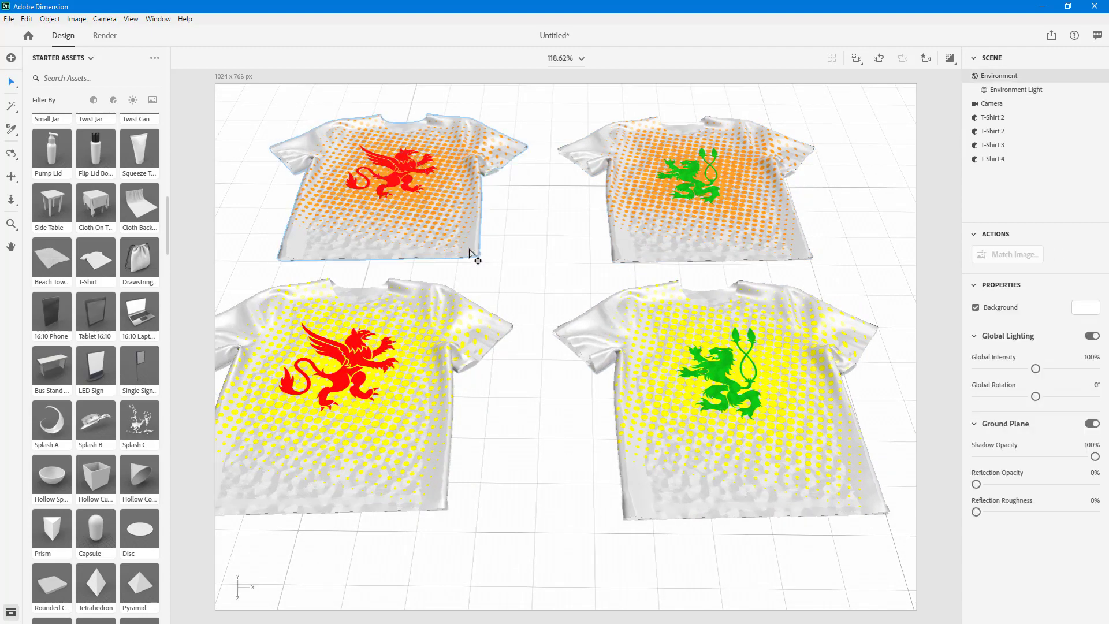
click(470, 255)
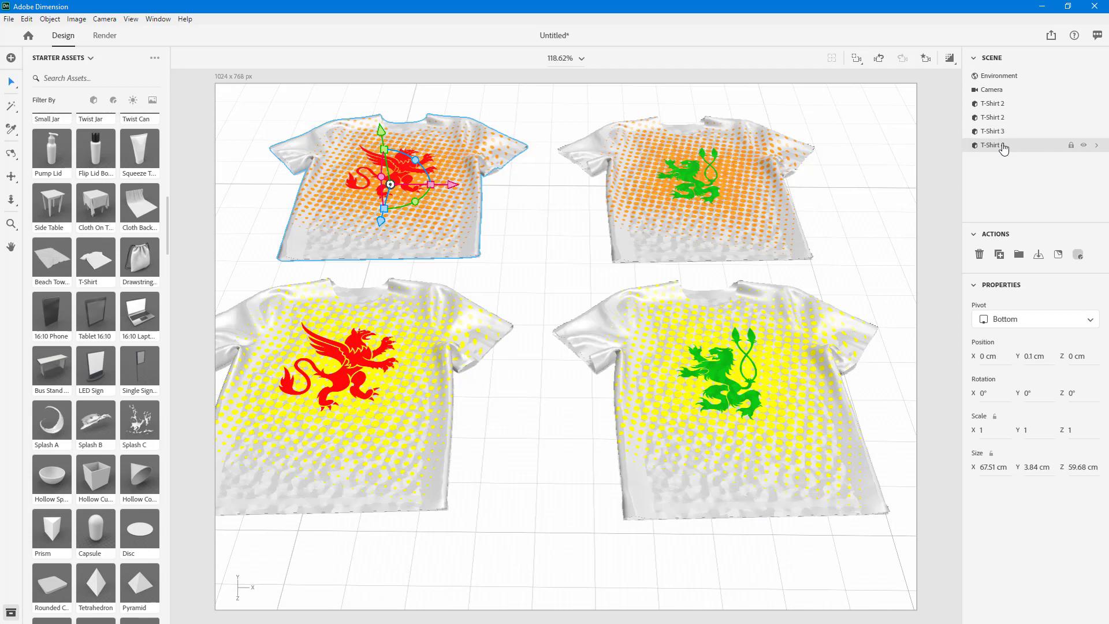
double_click(470, 255)
click(547, 239)
click(470, 255)
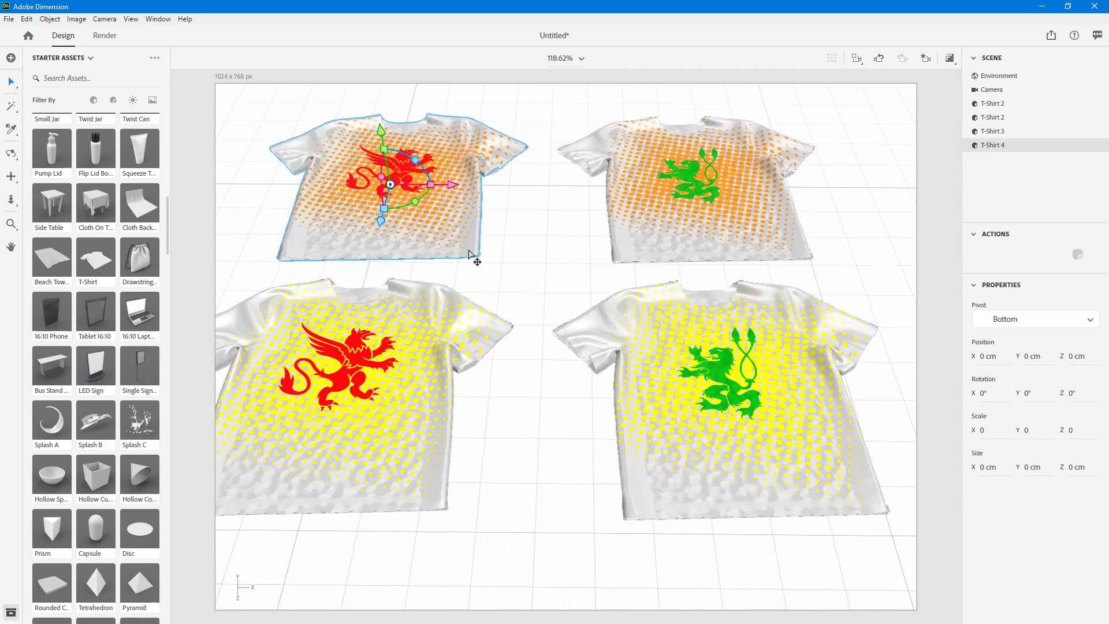
double_click(470, 252)
click(975, 75)
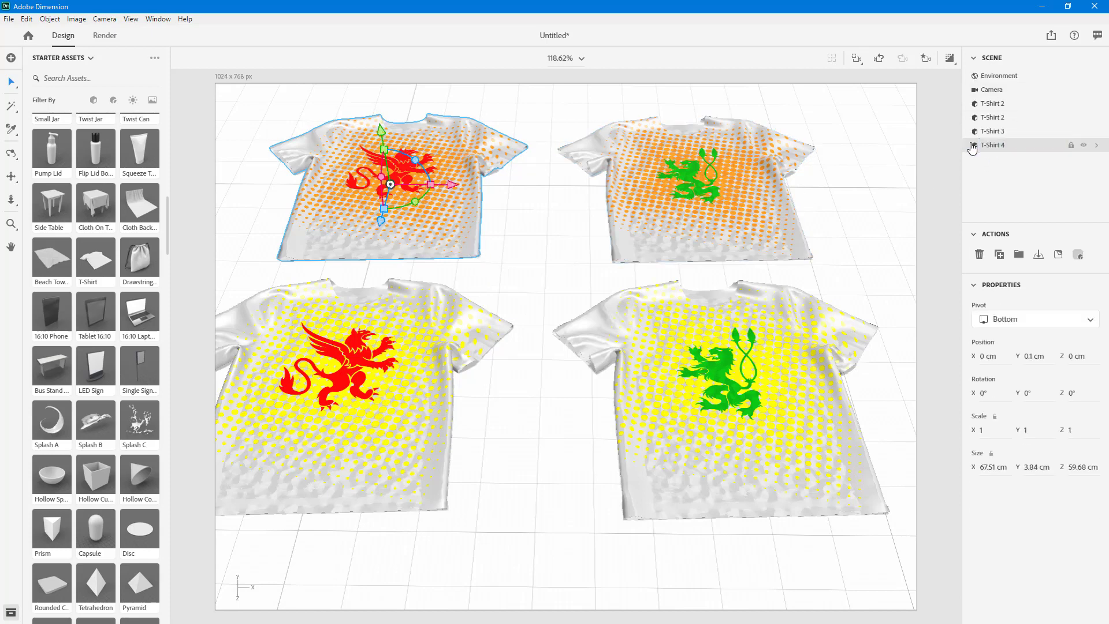
double_click(435, 214)
drag(455, 246, 574, 258)
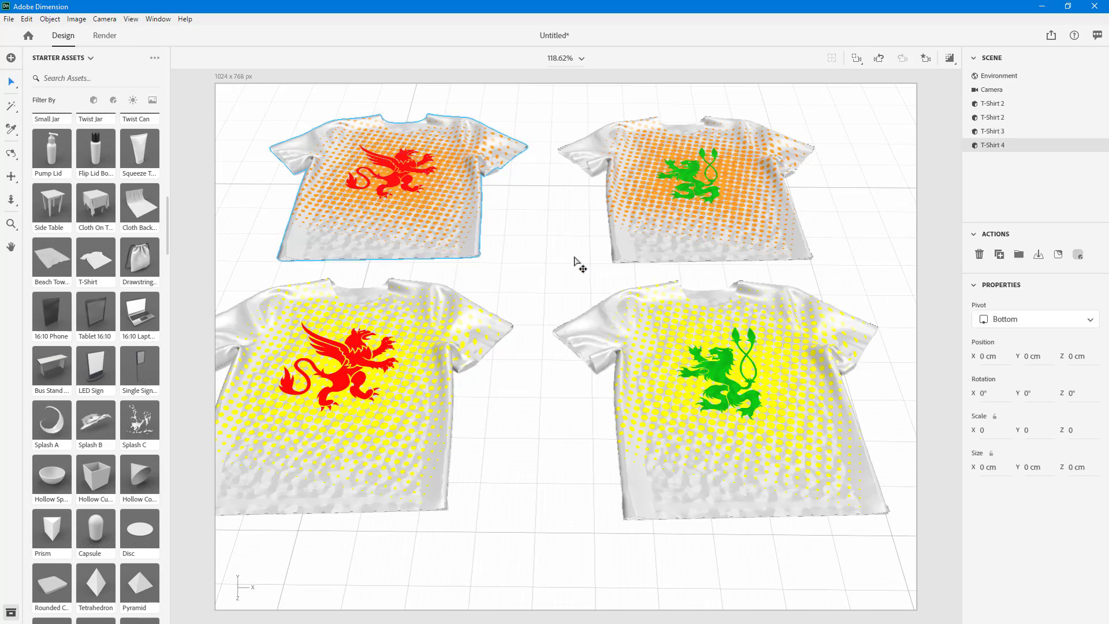
click(478, 263)
click(471, 249)
drag(470, 249, 471, 250)
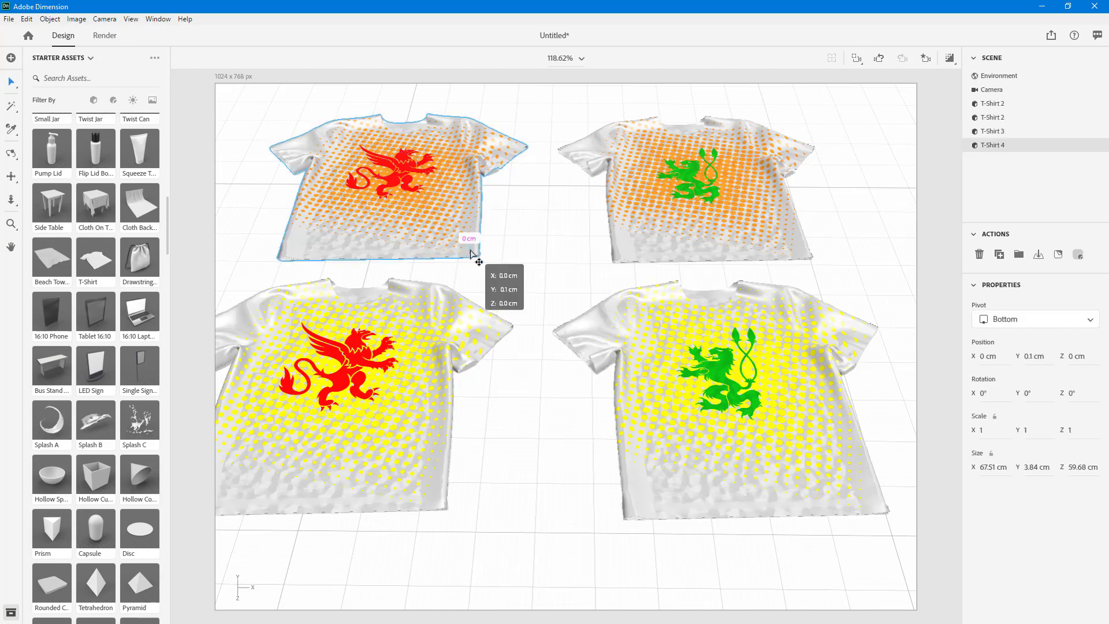
double_click(472, 251)
click(437, 246)
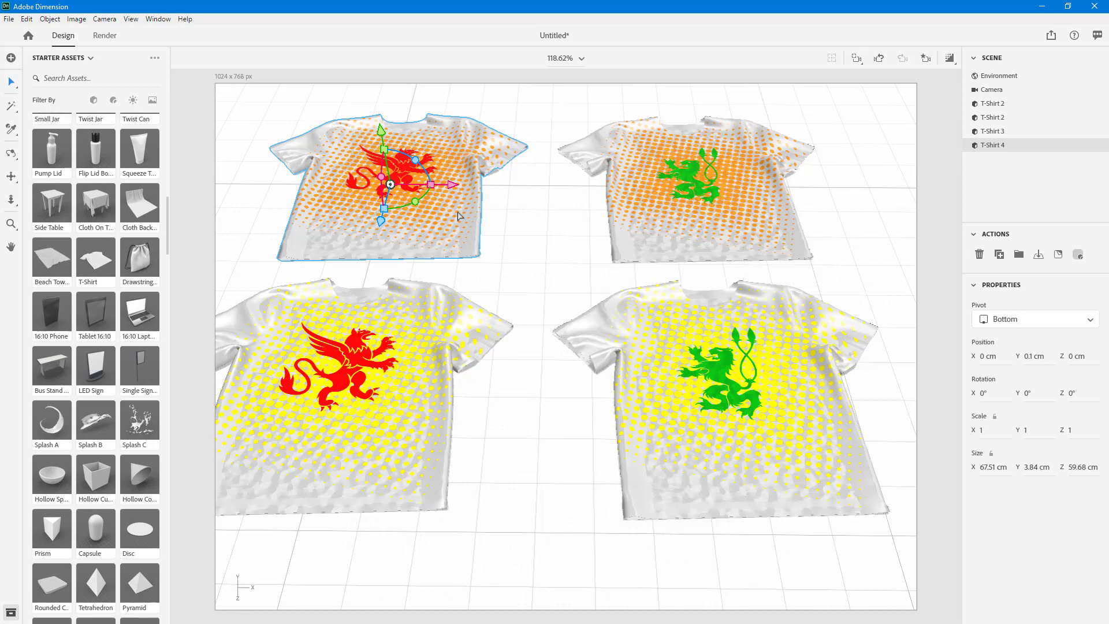
Set the material base color of the back red griffin T-shirt to pale yellow, RGB 255, 248, 153
double_click(458, 178)
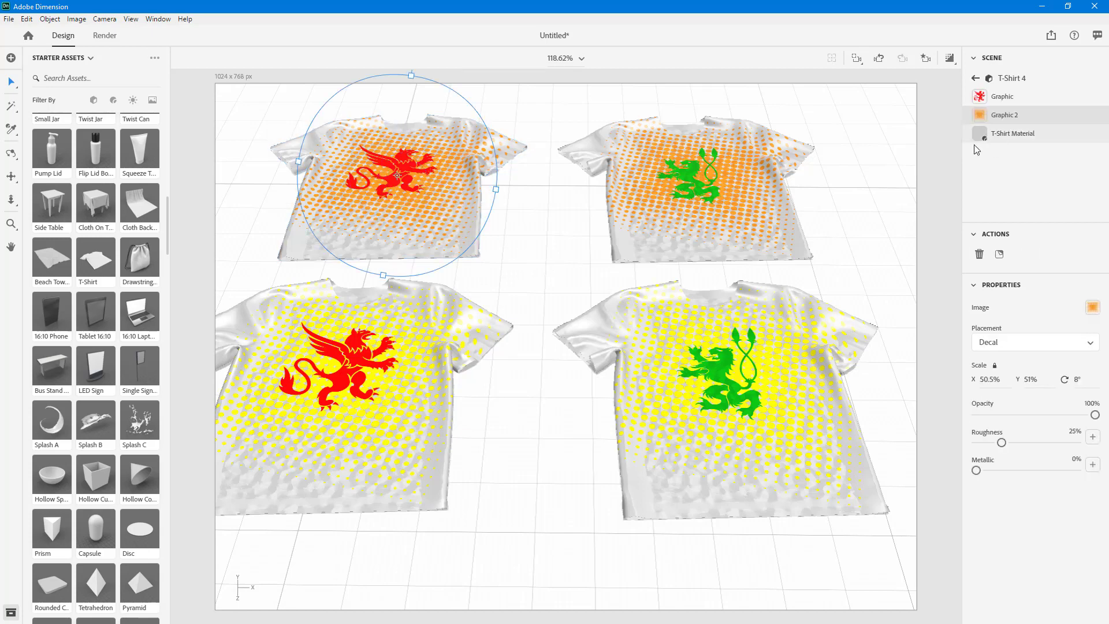
click(1009, 137)
click(1092, 308)
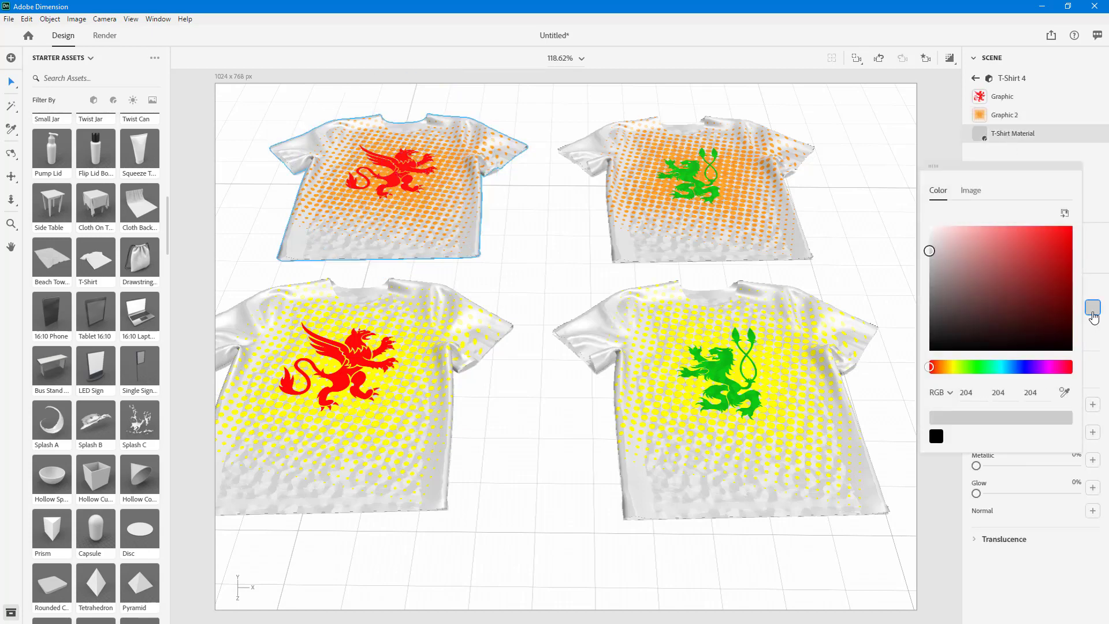
mouse_move(986, 239)
mouse_down()
mouse_move(928, 223)
mouse_move(940, 219)
mouse_up()
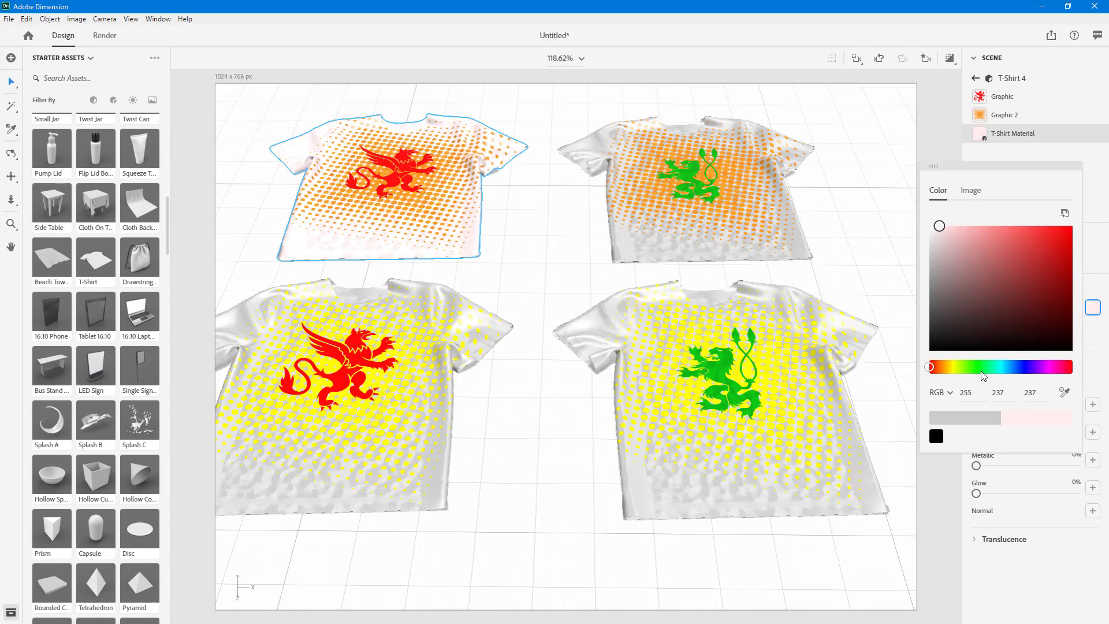
click(953, 367)
drag(977, 232, 986, 214)
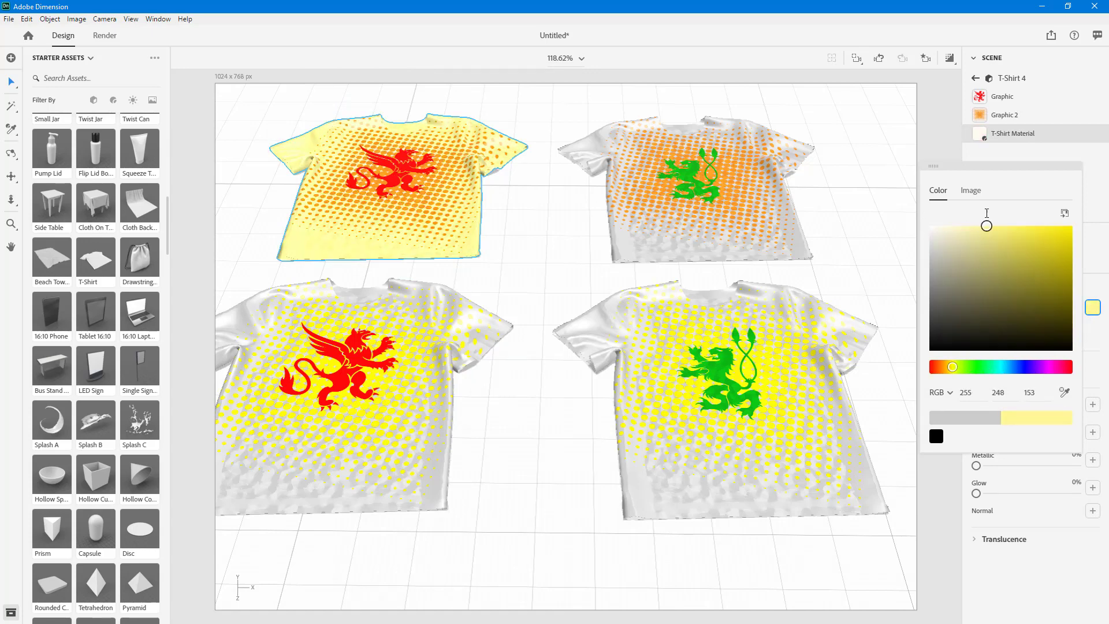
Set the material base color of the back green lion T-shirt to light peach, RGB 255, 233, 196
click(799, 249)
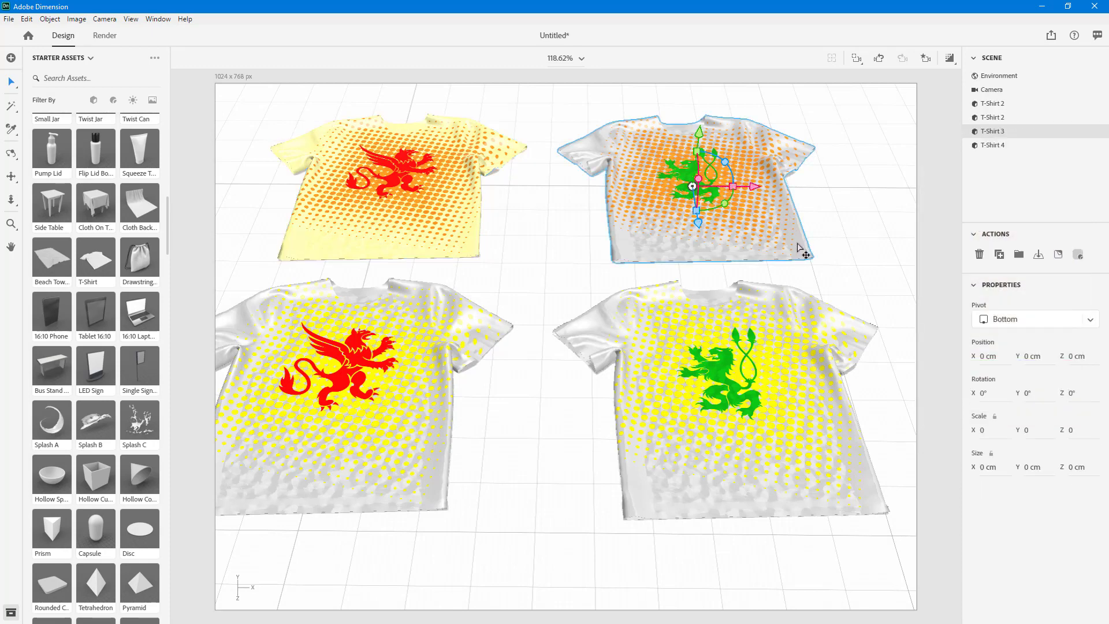
click(799, 249)
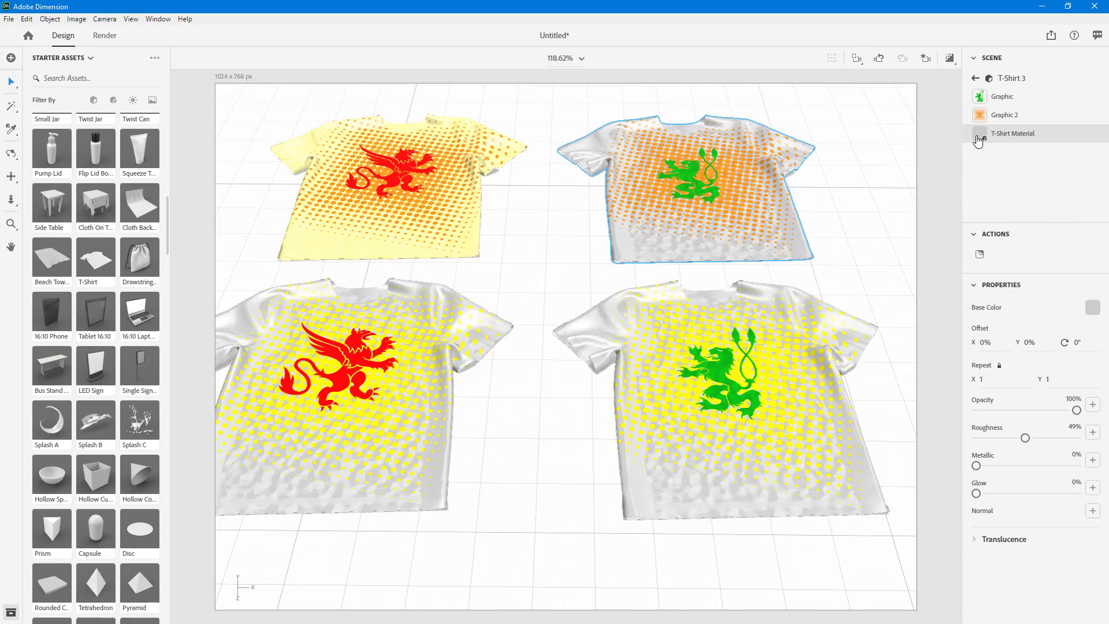
click(1092, 308)
click(945, 366)
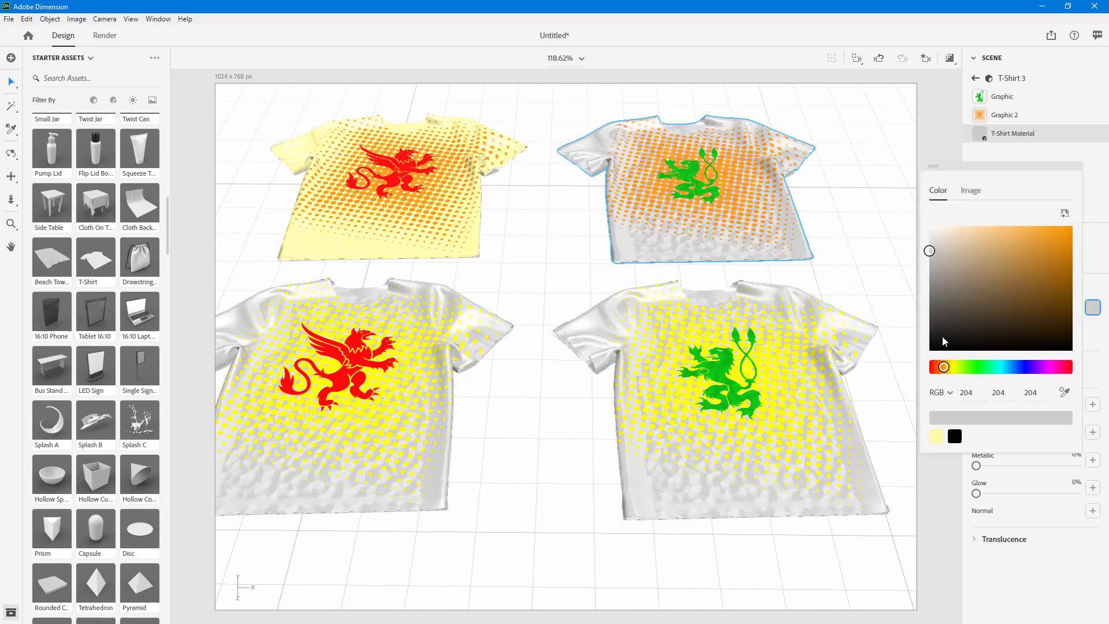
drag(942, 338, 963, 224)
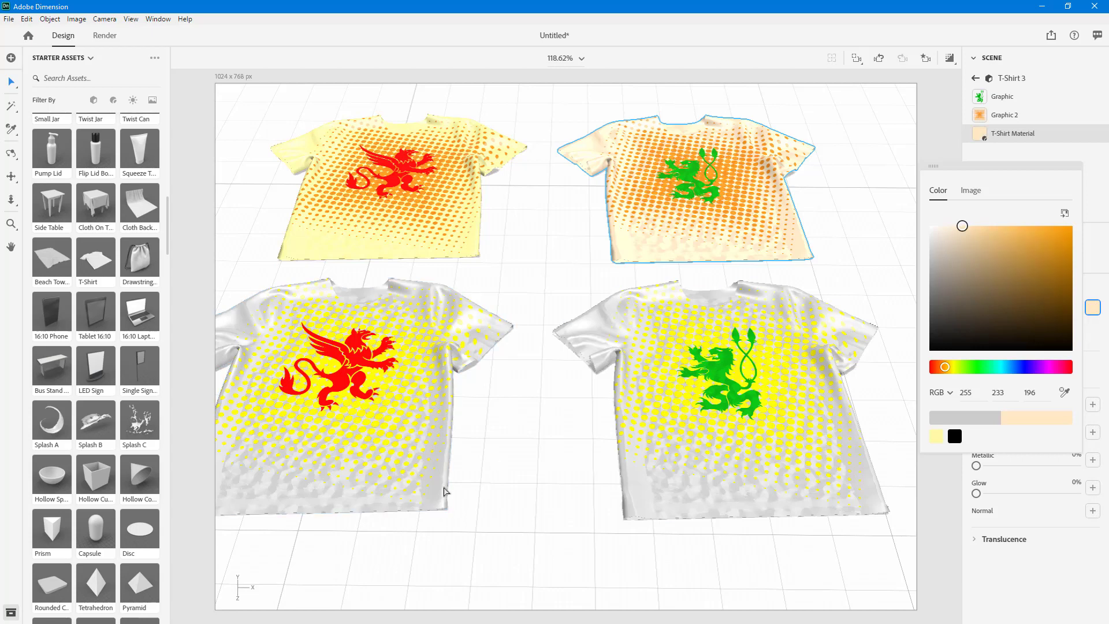
Set the material base color of the front red griffin T-shirt to teal, RGB 62, 130, 140
click(433, 506)
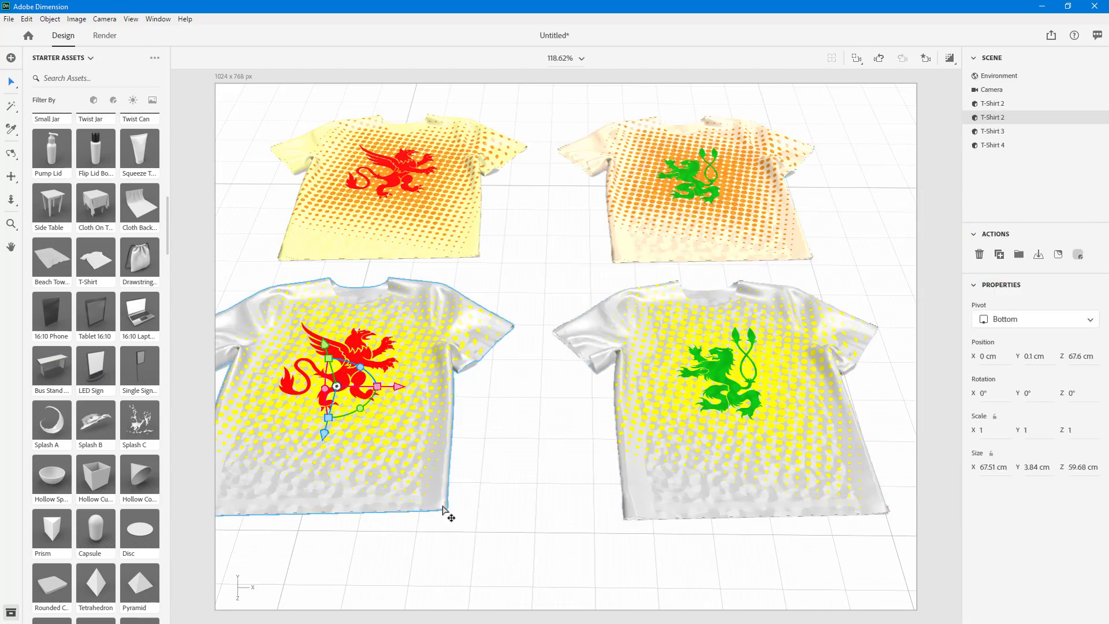
double_click(443, 508)
click(1091, 310)
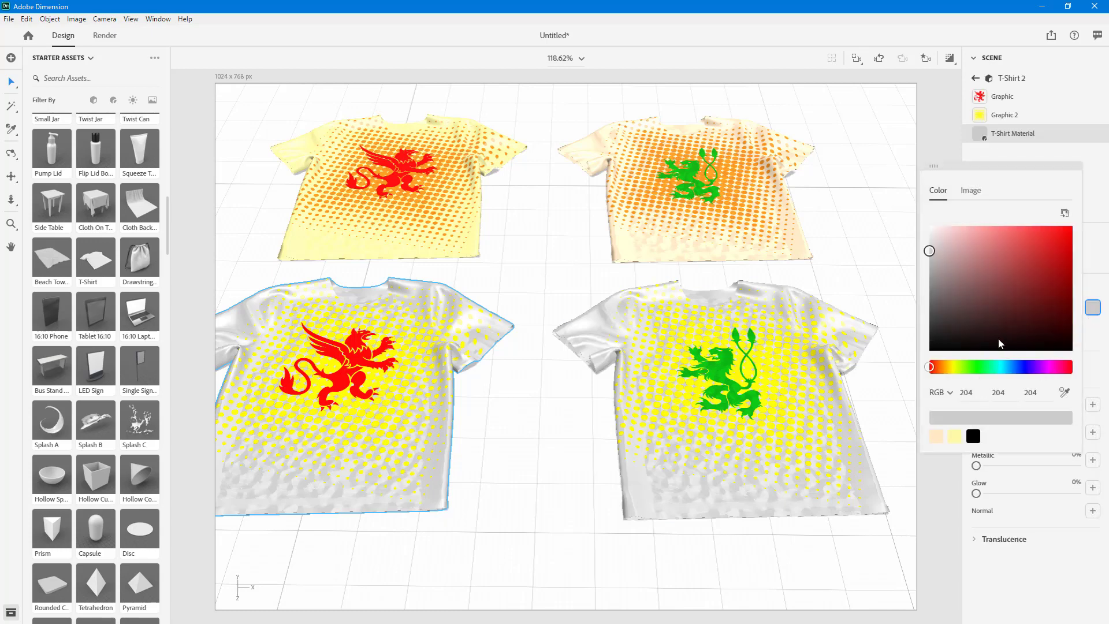
click(1004, 366)
drag(962, 225, 1010, 282)
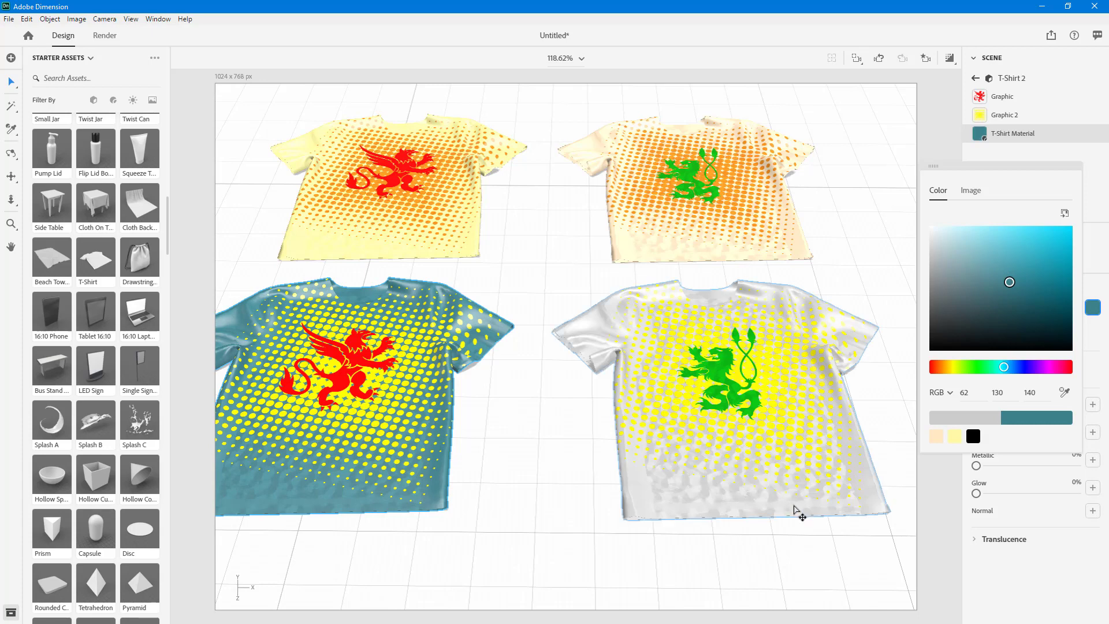
Set the material base color of the front green lion T-shirt to black and deselect the shirt
click(758, 510)
double_click(758, 510)
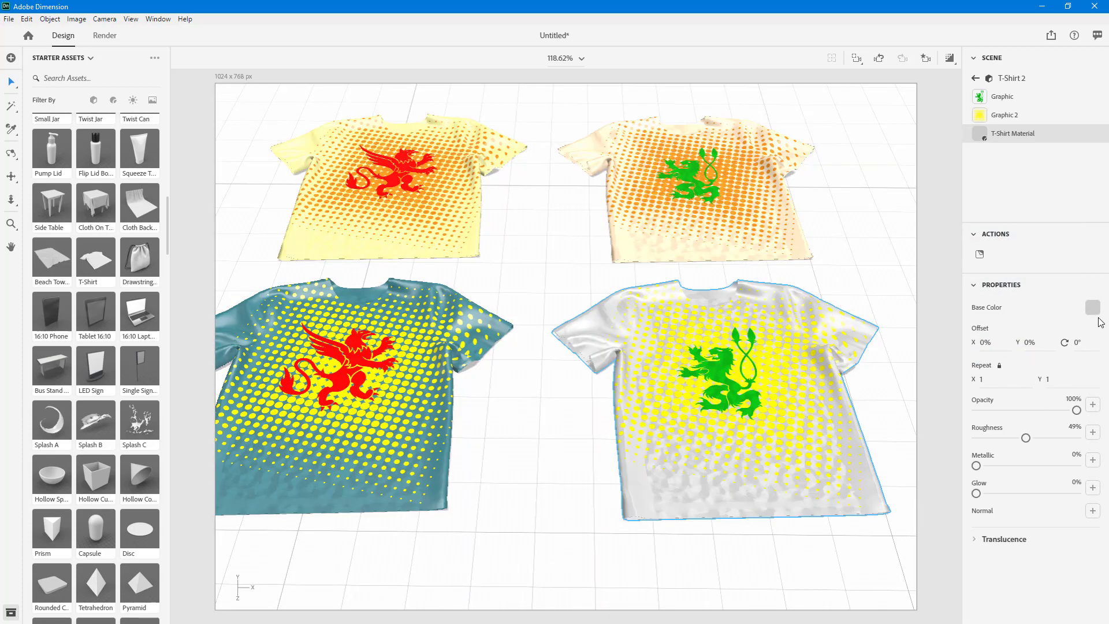
click(1092, 308)
click(1093, 309)
click(1091, 309)
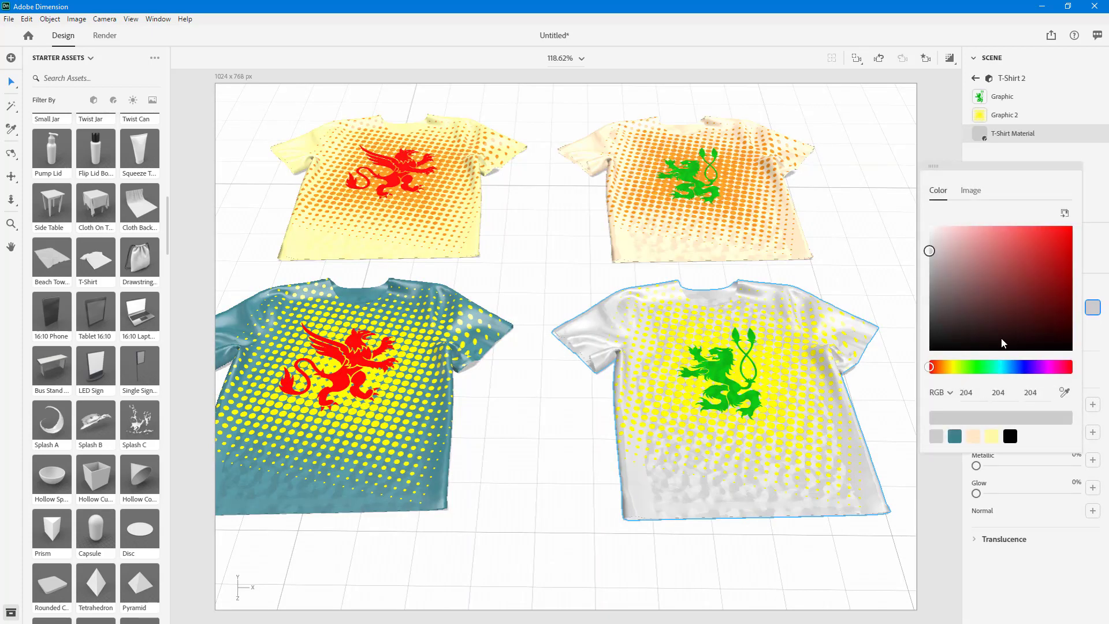
drag(1000, 337, 969, 352)
click(538, 480)
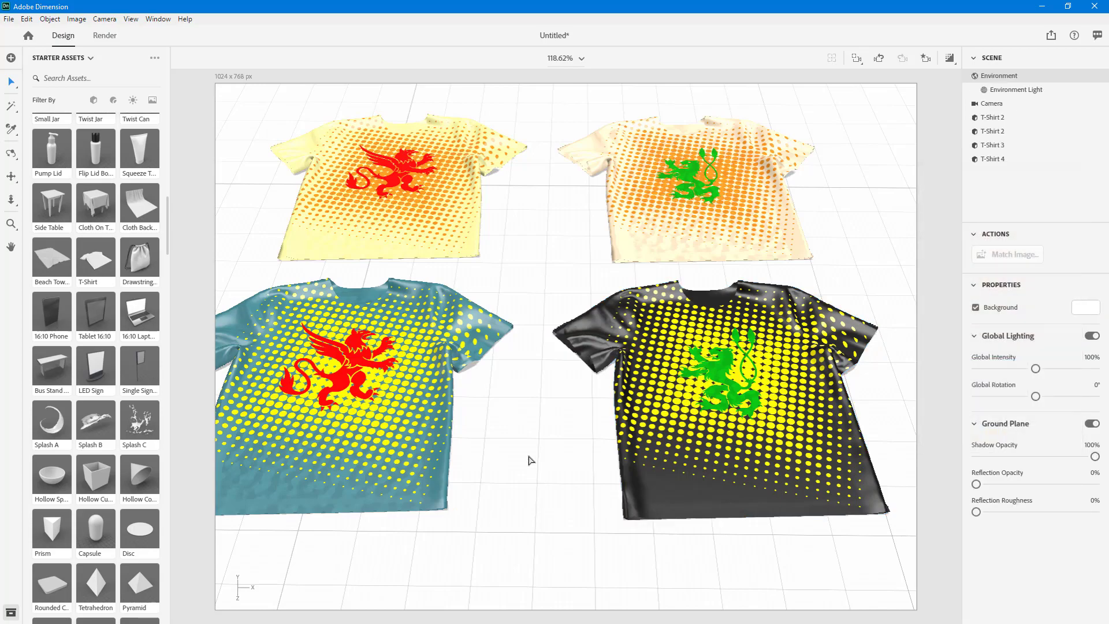
Set the red griffin graphic on the teal T-shirt to 33% roughness and 100% metallic
right_drag(527, 479, 587, 398)
scroll(653, 392, down, 3)
right_drag(715, 389, 812, 297)
scroll(713, 277, up, 1)
middle_drag(759, 214, 768, 265)
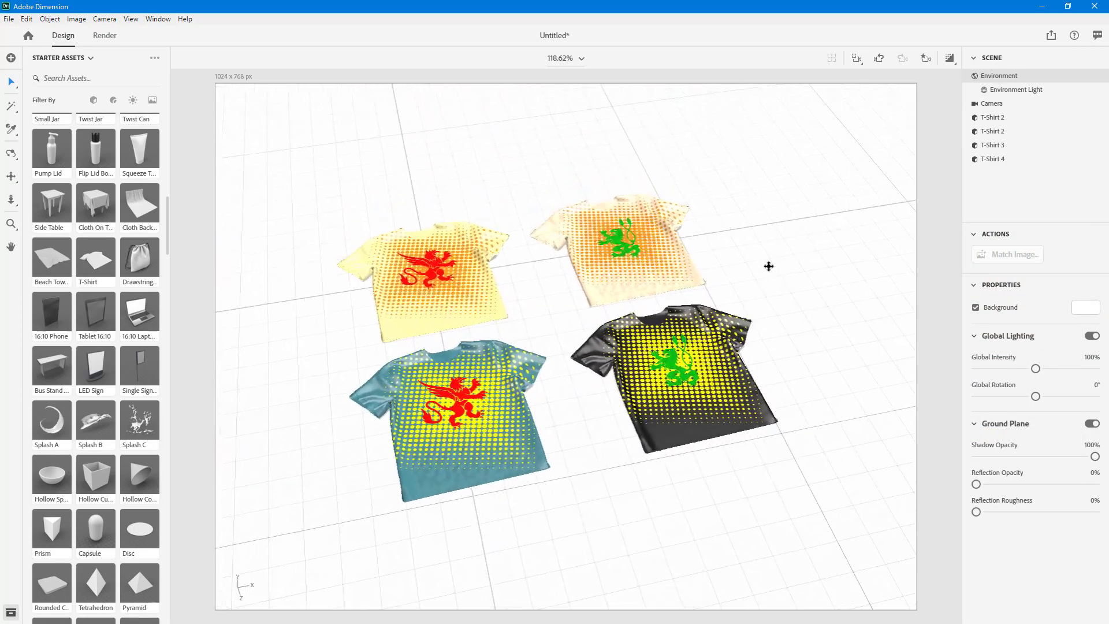
scroll(769, 267, up, 3)
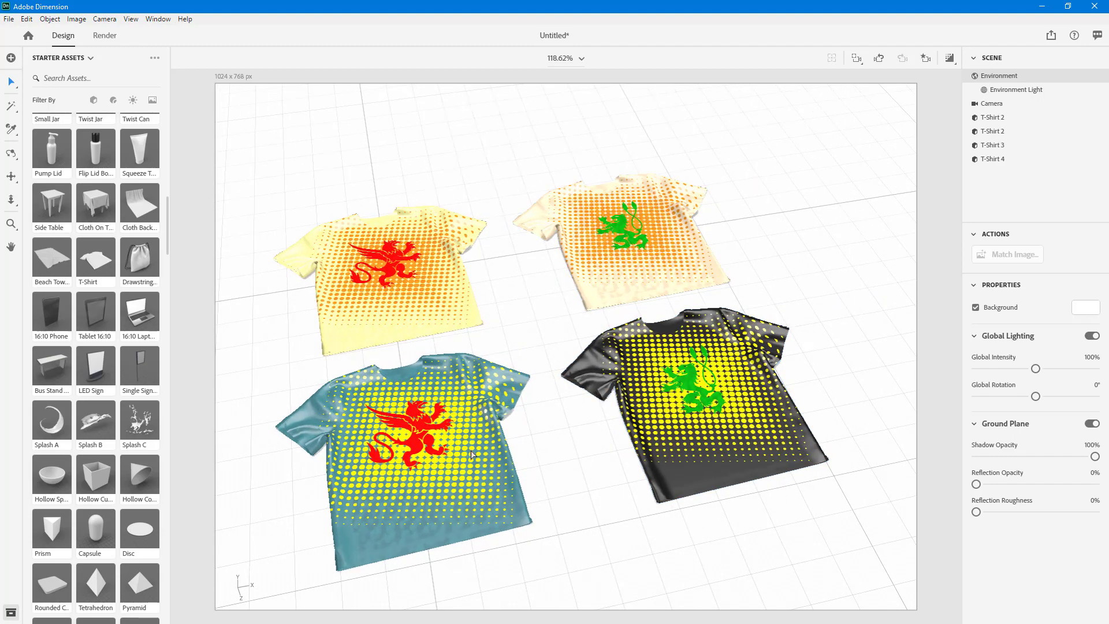
scroll(497, 393, up, 3)
double_click(304, 477)
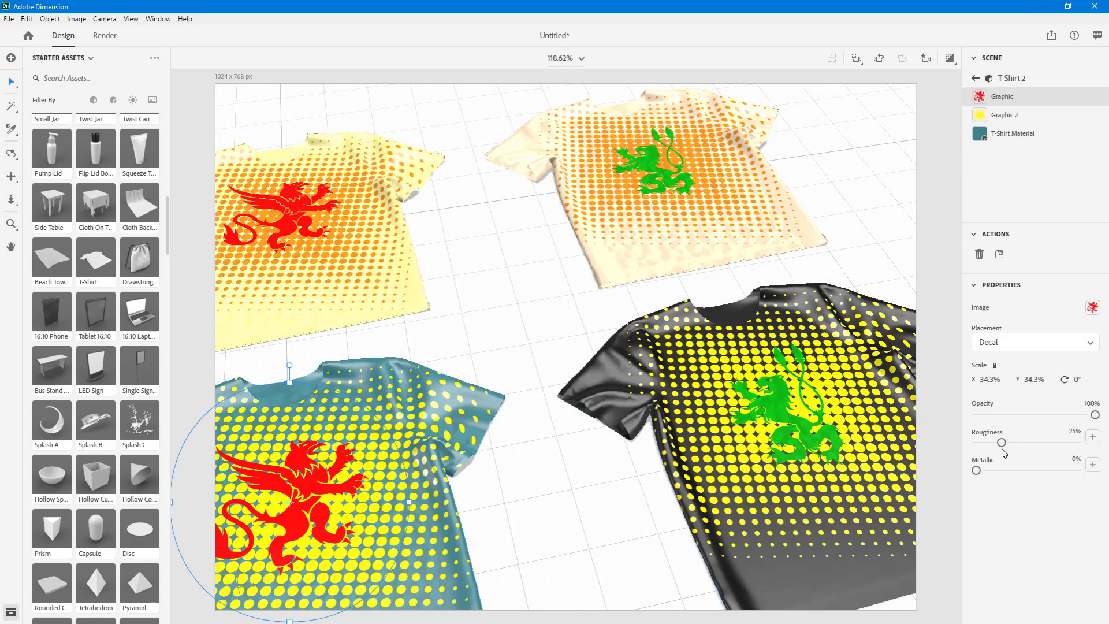
drag(1003, 446, 1107, 473)
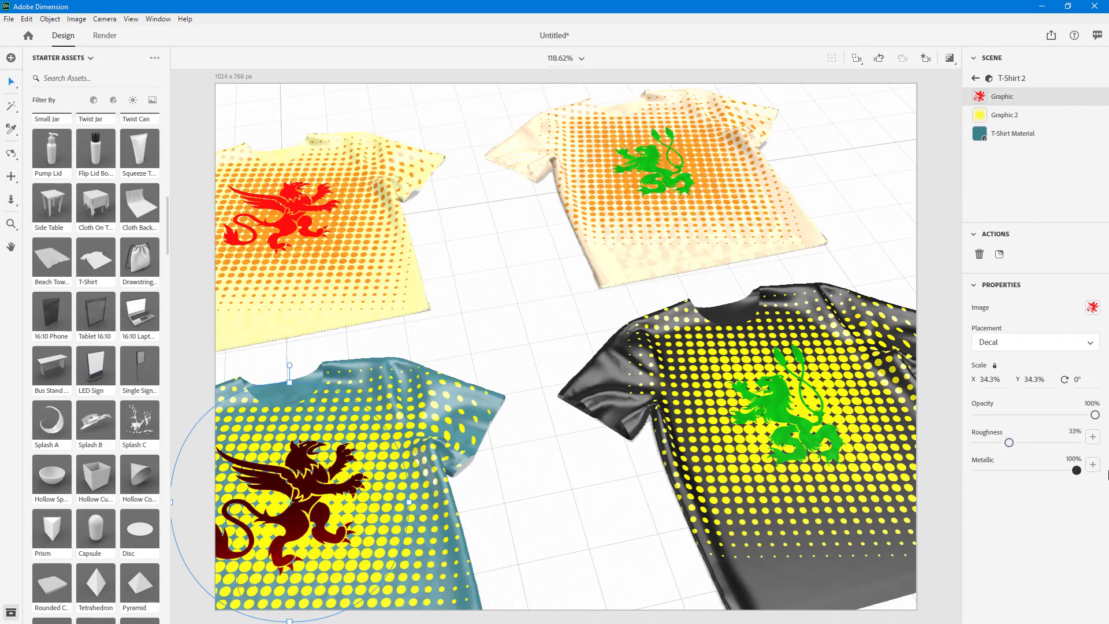
Reduce the metallic value of the red griffin graphic on the teal T-shirt to 36%
right_drag(461, 484, 573, 385)
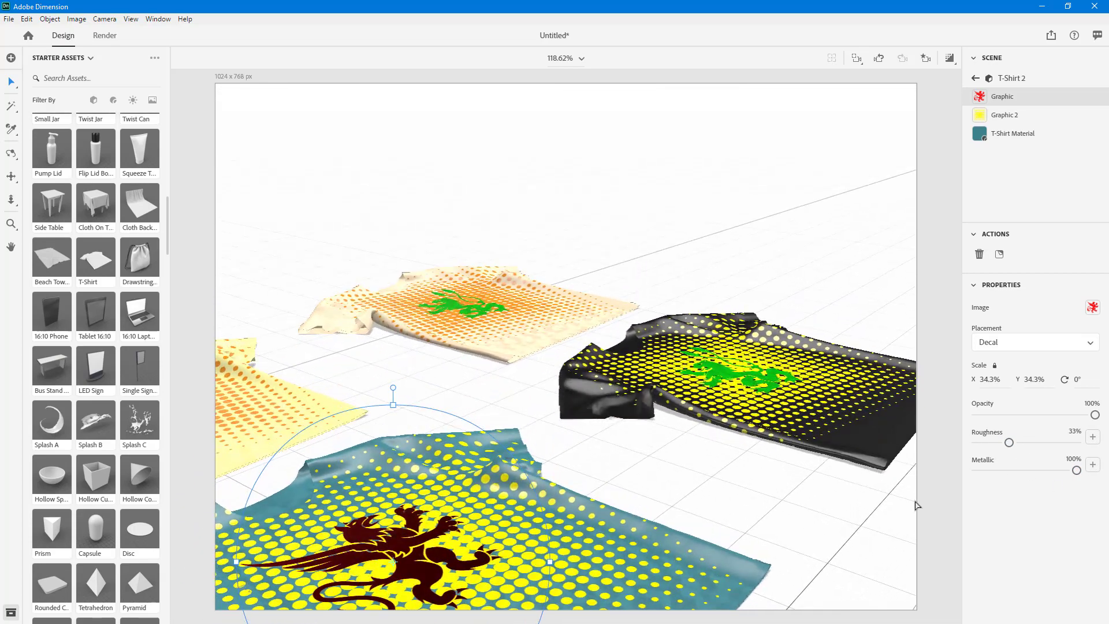
drag(1076, 470, 1012, 471)
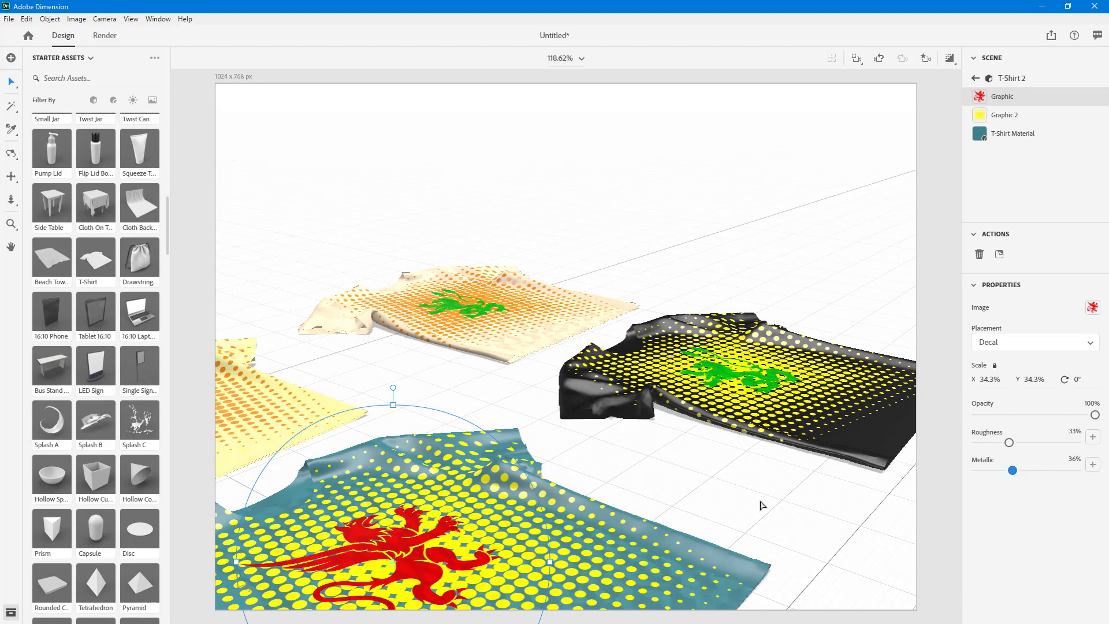
middle_drag(723, 503, 735, 419)
Set the metallic value of the yellow halftone dot graphic on the teal T-shirt to 67%
click(614, 515)
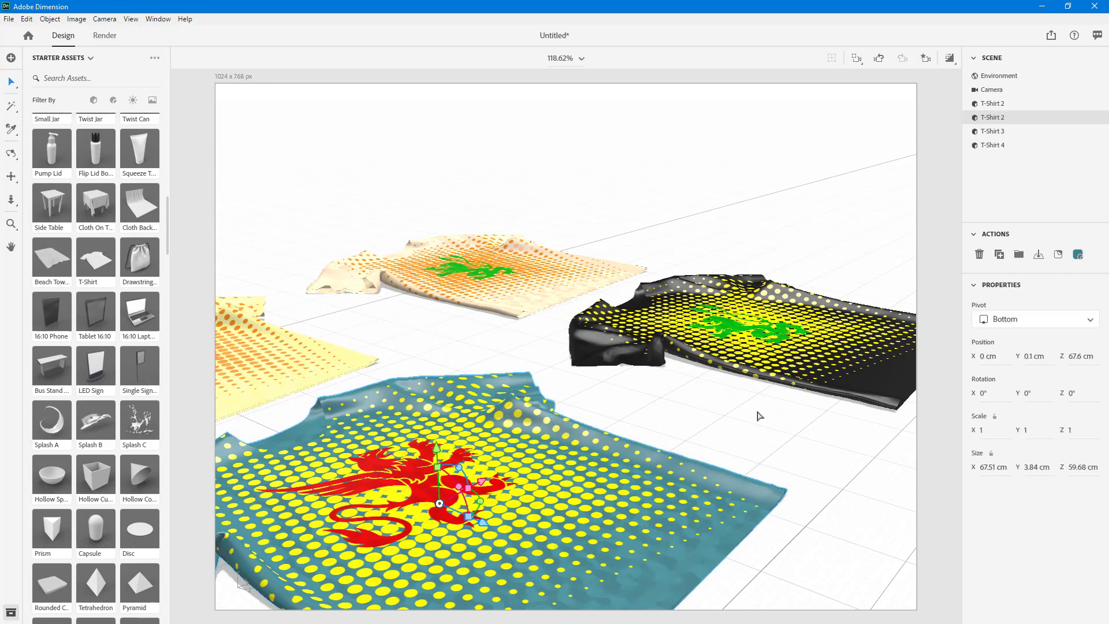
drag(598, 479, 598, 480)
double_click(599, 481)
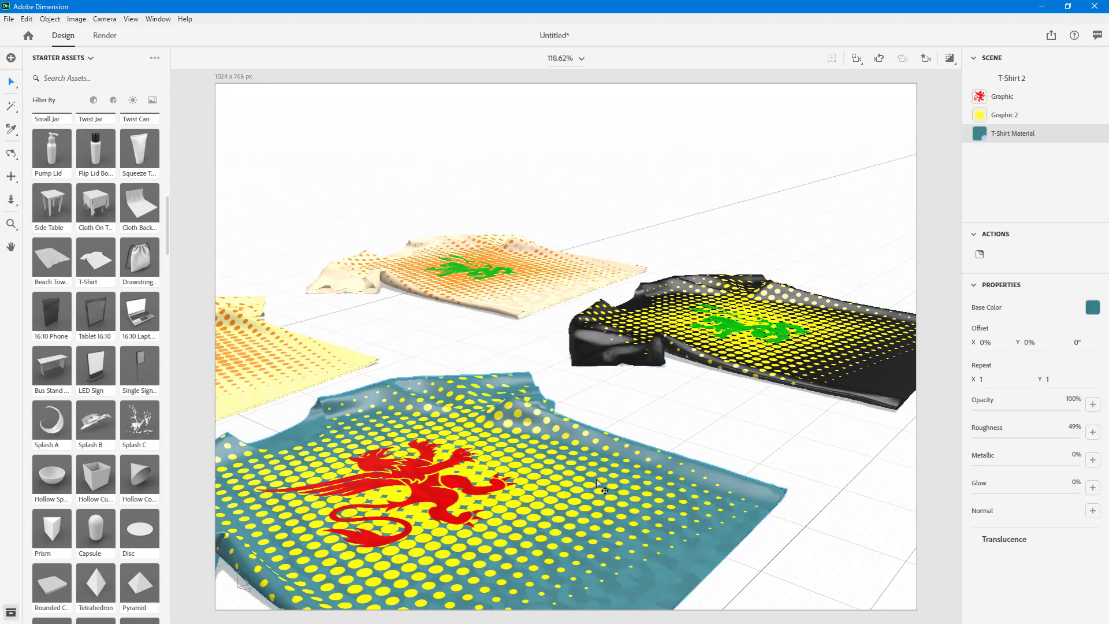
click(1021, 115)
drag(1010, 470, 1044, 473)
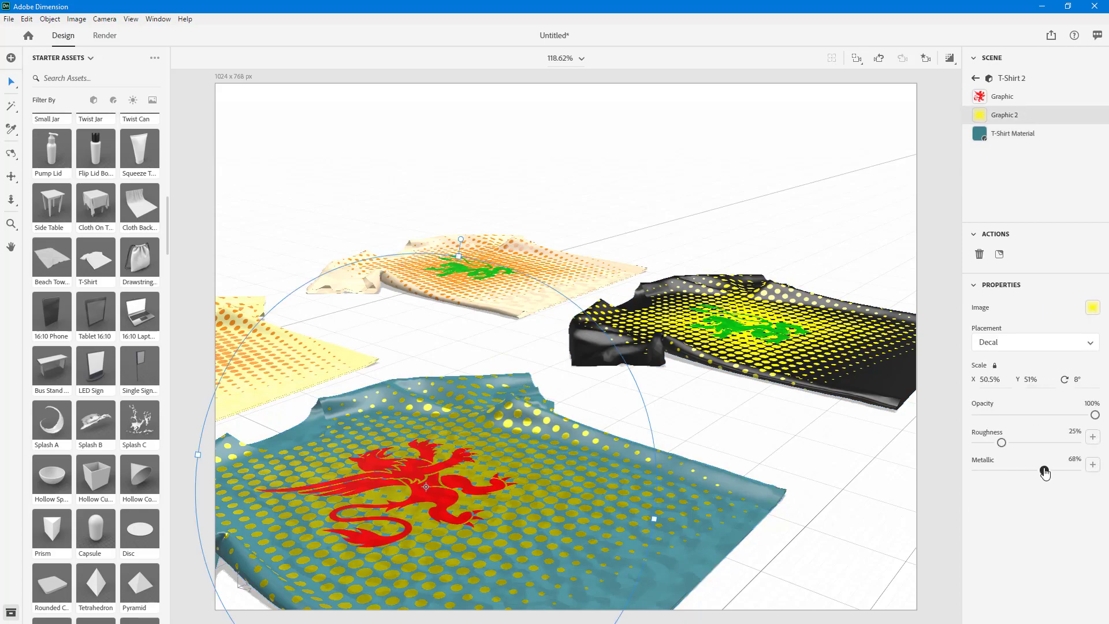
Set the metallic value of the teal T-shirt's base material to 49%
right_drag(780, 423, 651, 568)
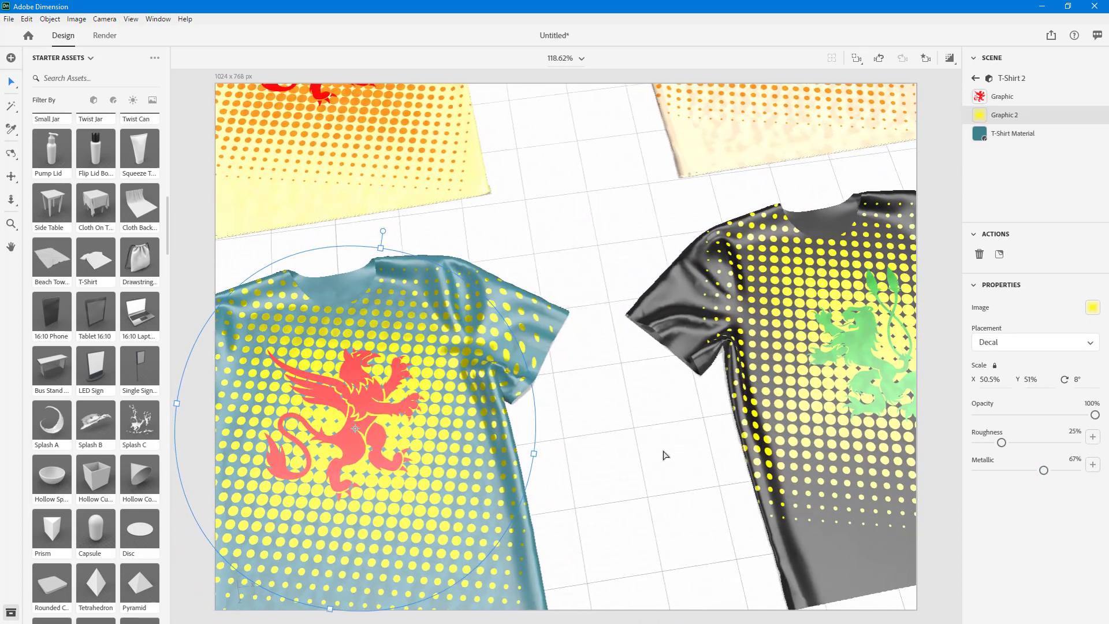
right_drag(663, 453, 635, 378)
middle_drag(635, 377, 511, 305)
click(1013, 134)
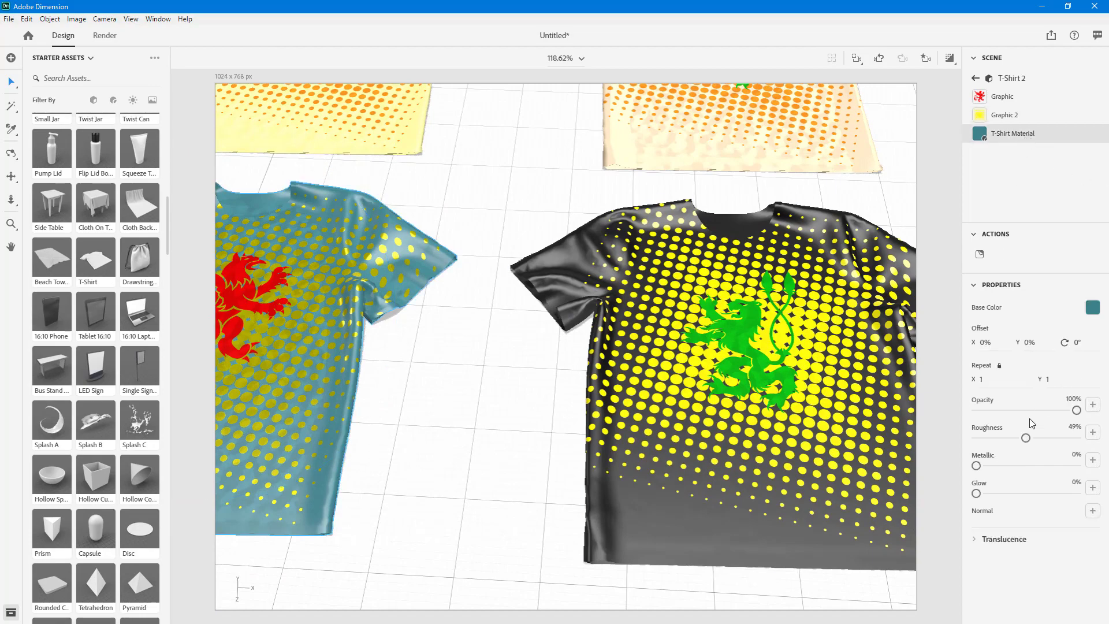
drag(975, 466, 1025, 465)
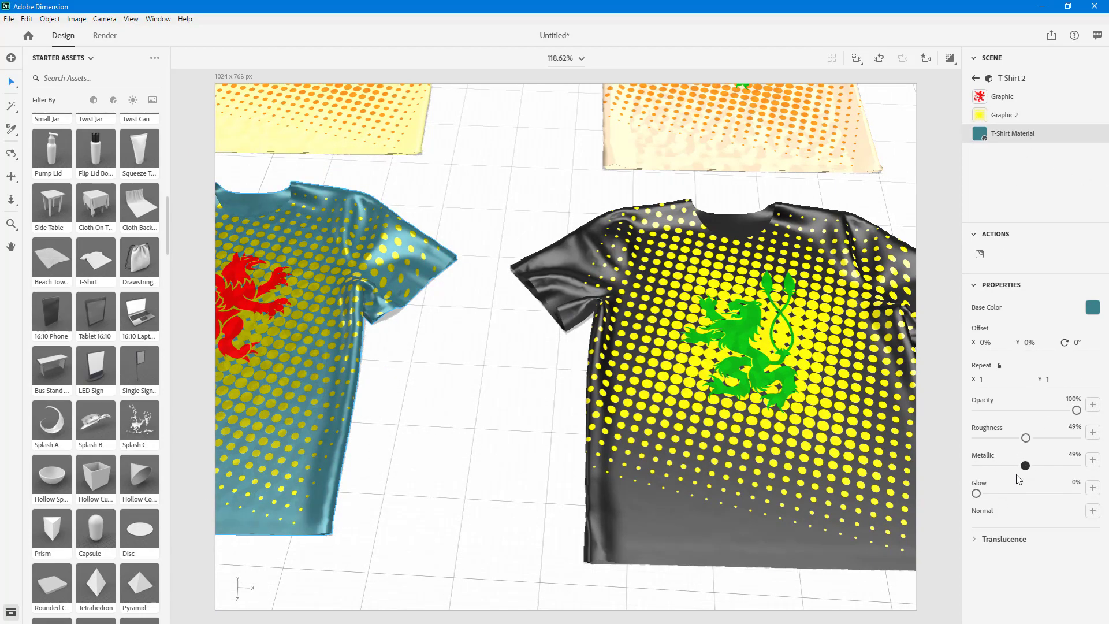
Apply the Horizontal Gradient image from the starter assets as the scene background behind the four T-shirts
right_drag(600, 319, 830, 308)
scroll(832, 309, down, 6)
middle_drag(840, 310, 775, 326)
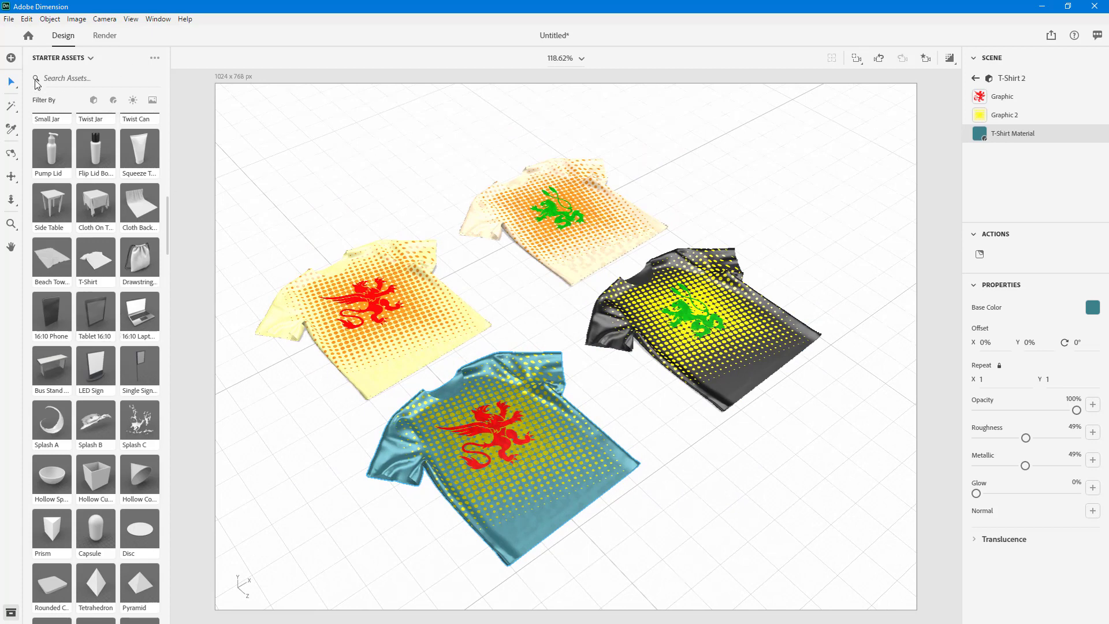
click(111, 103)
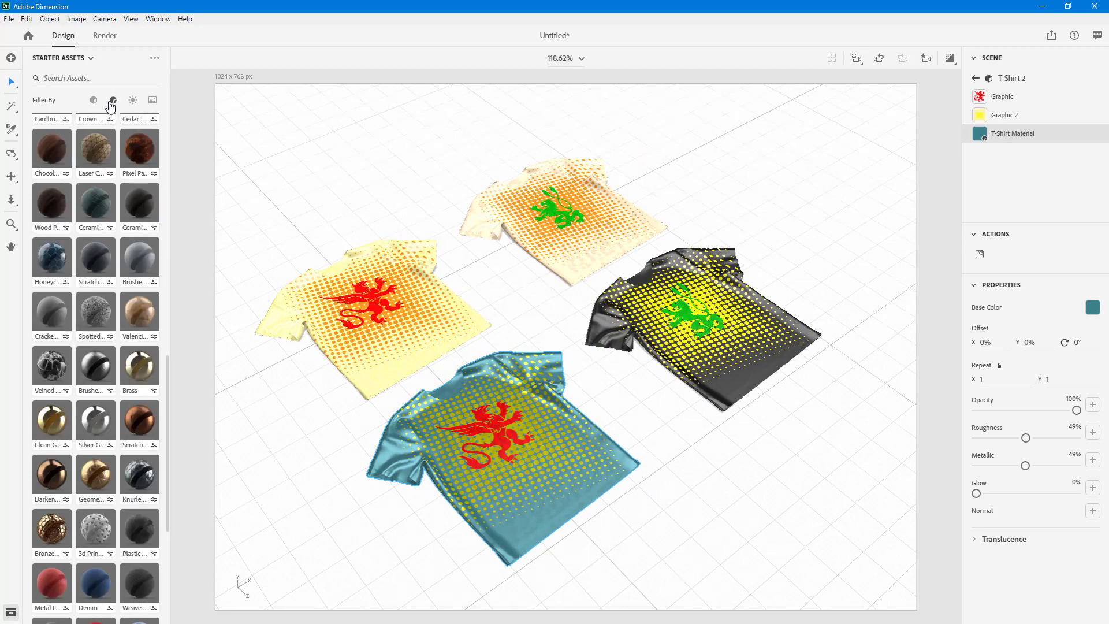
click(152, 101)
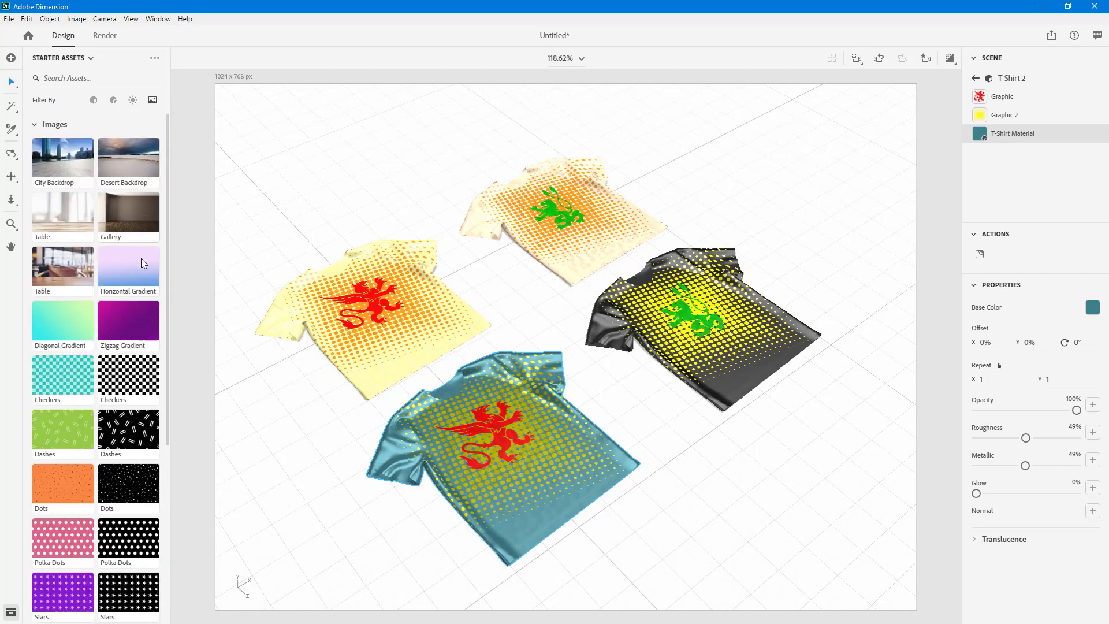
click(141, 261)
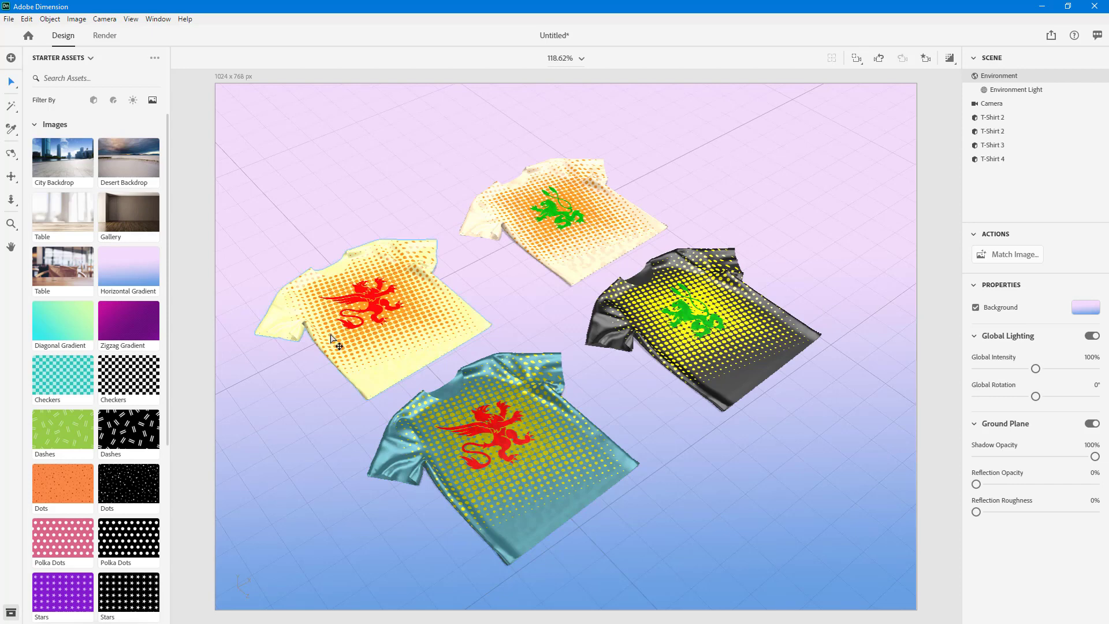